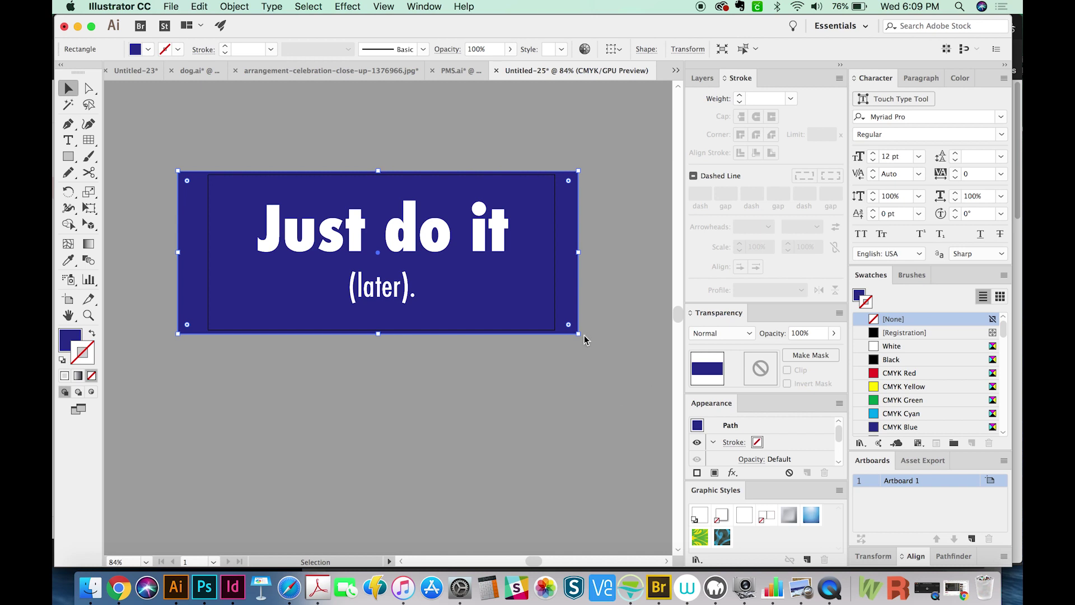
# - Show the Swatches panel and reach its Open Swatch Library > Color Books list
pyautogui.click(424, 6)
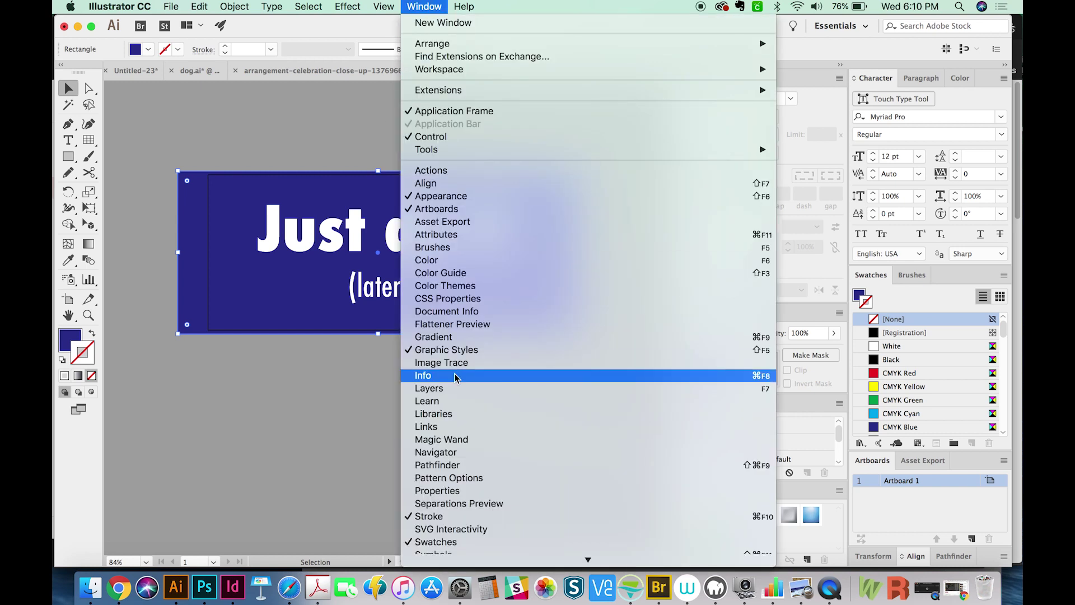
pyautogui.click(349, 473)
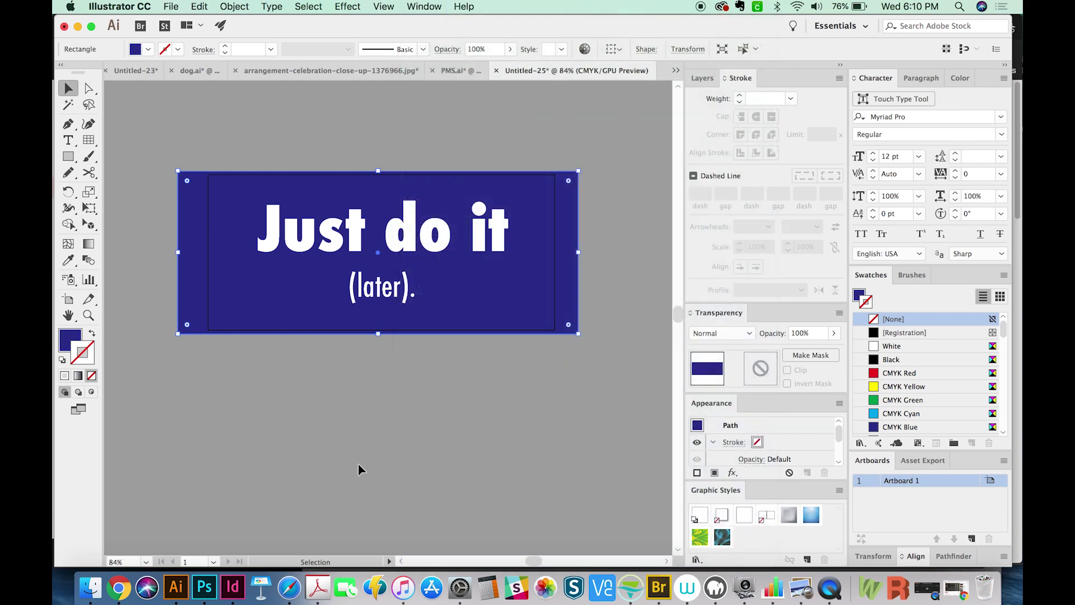
pyautogui.click(1004, 275)
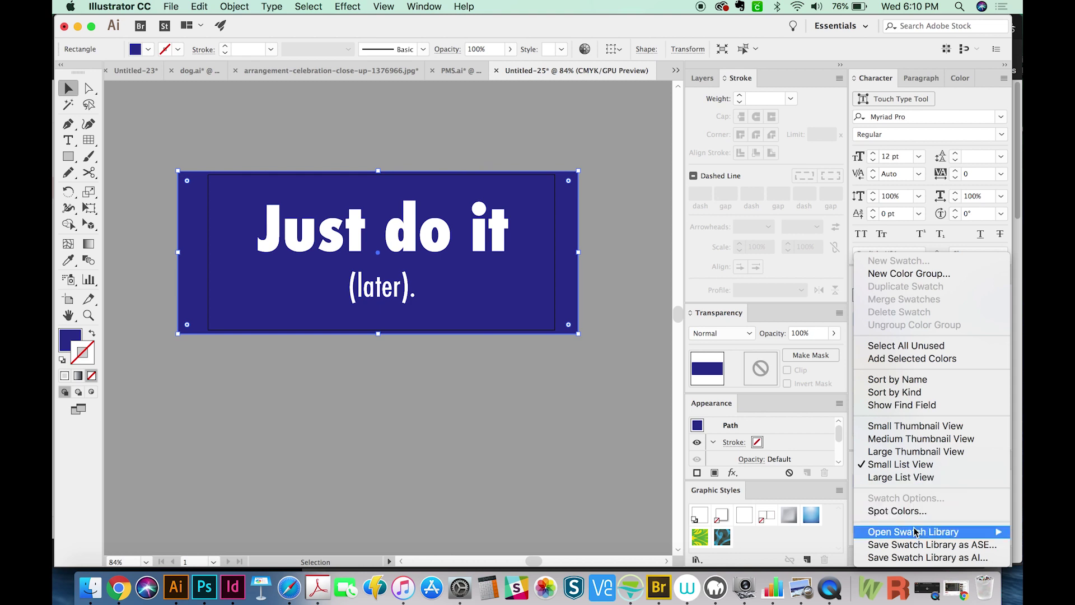
pyautogui.moveTo(913, 534)
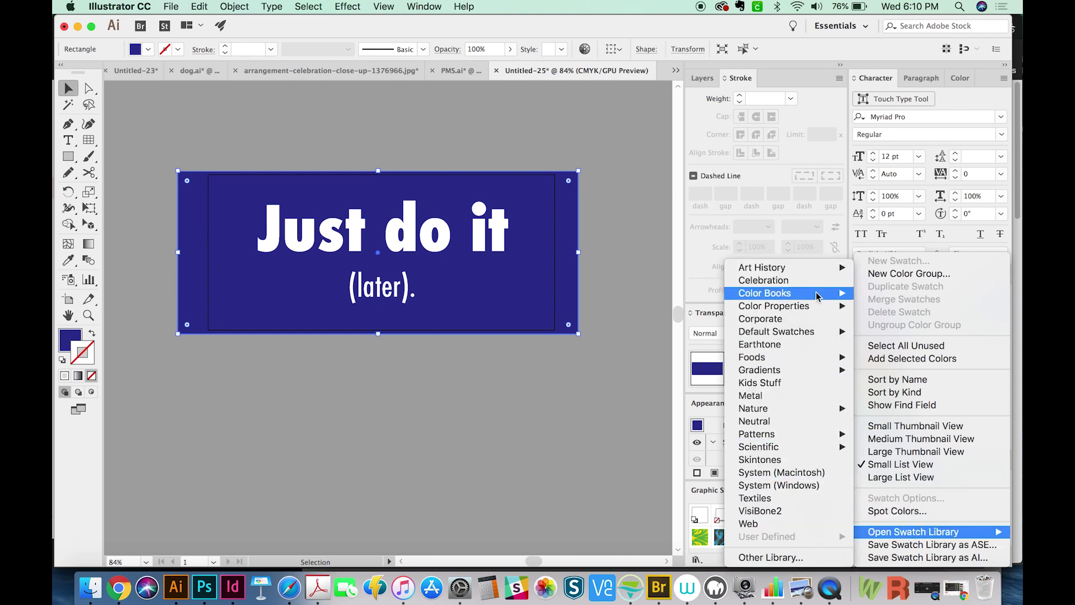
pyautogui.moveTo(816, 296)
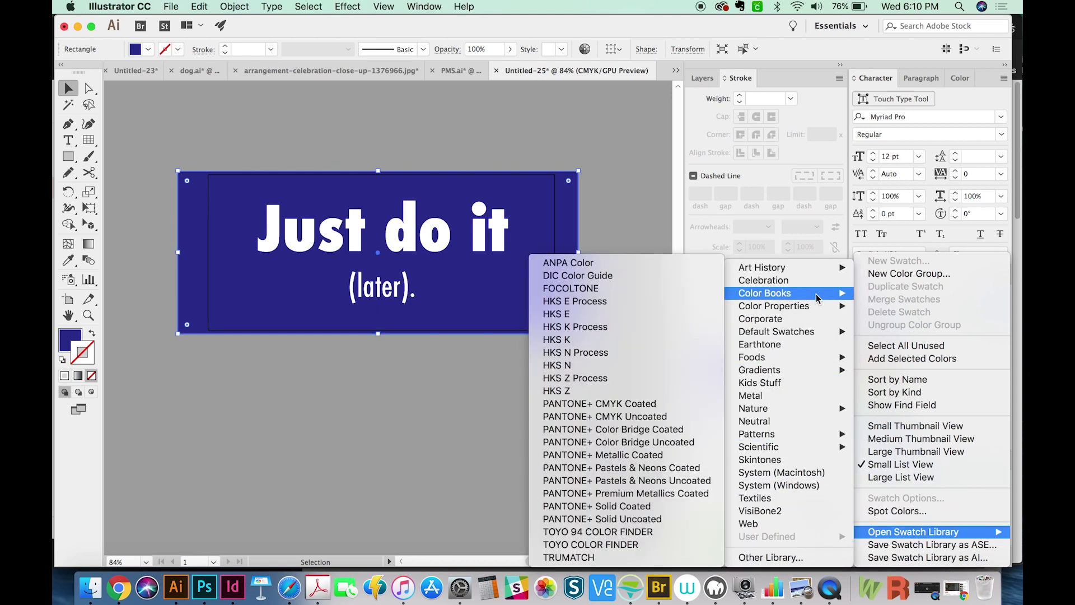
# - Open the PANTONE+ Solid Coated library, enlarging its panel and moving it off the banner
pyautogui.click(635, 511)
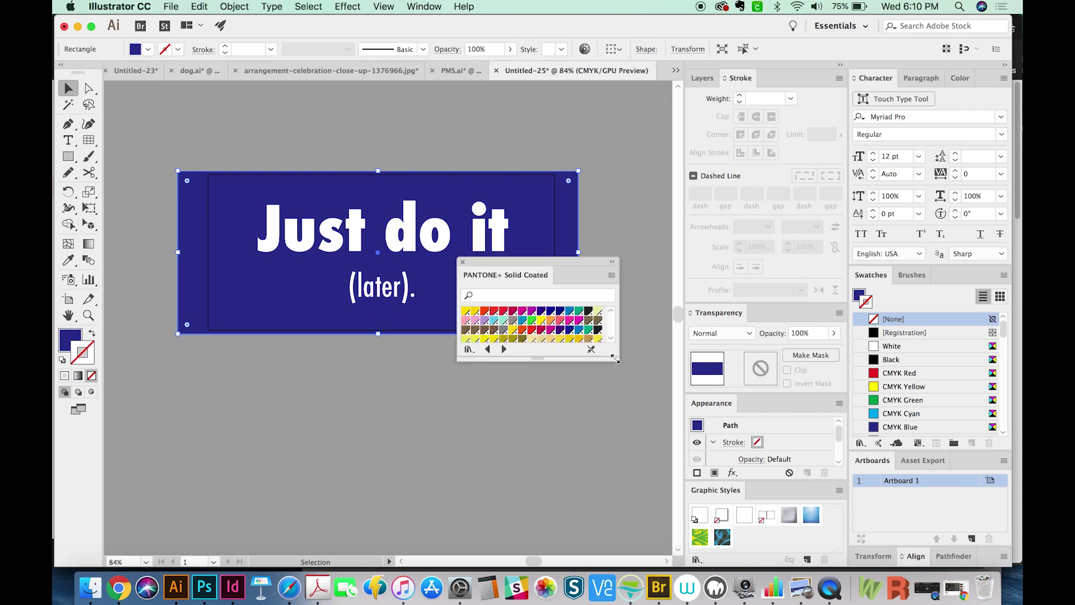
pyautogui.moveTo(615, 360); pyautogui.dragTo(615, 546)
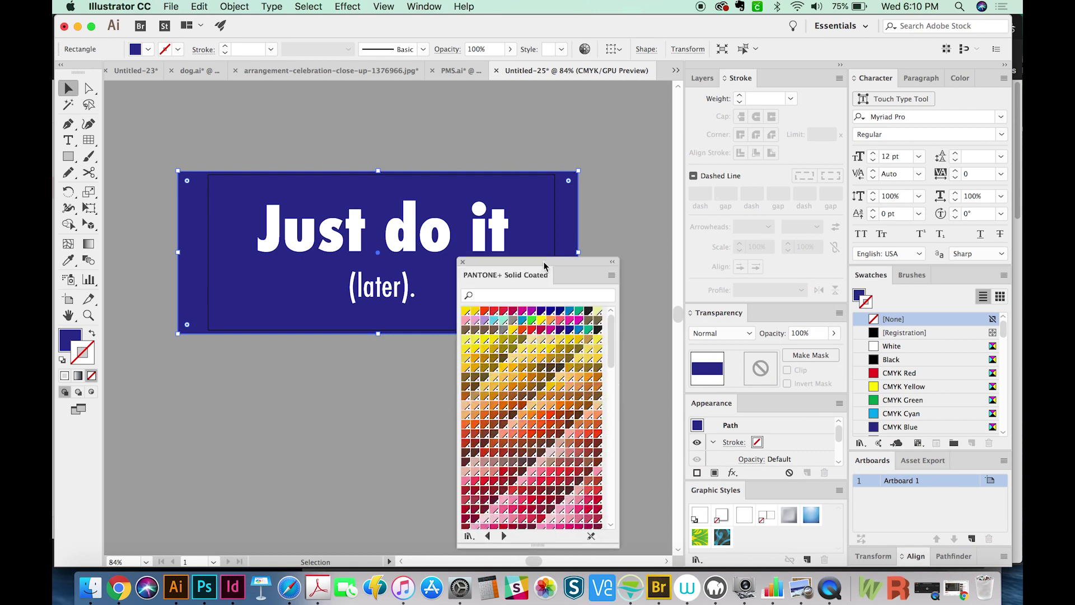
pyautogui.moveTo(544, 266); pyautogui.dragTo(647, 235)
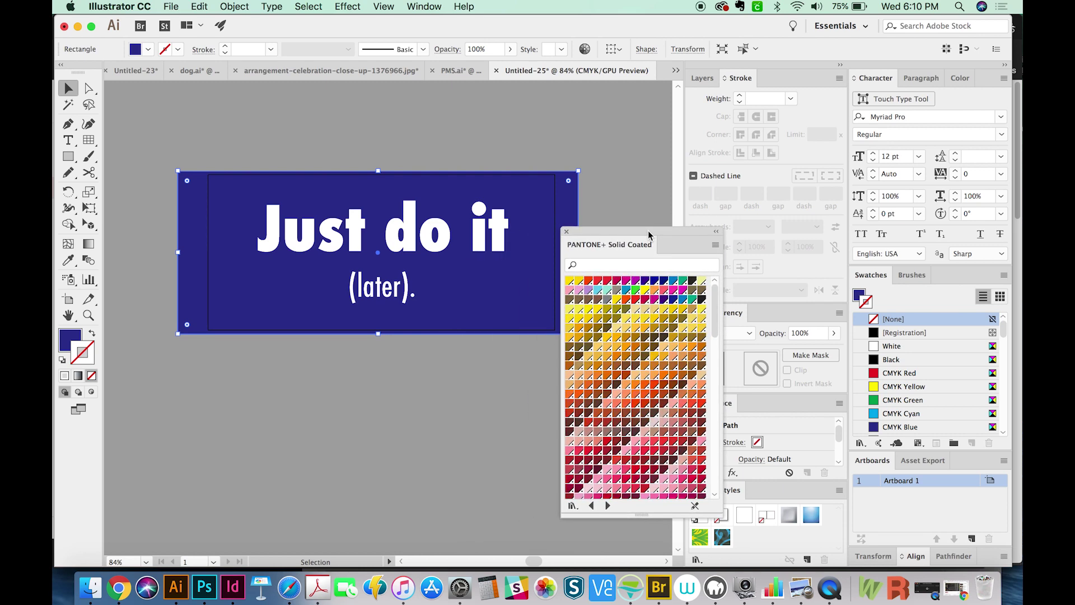
# - List the Pantone colours by name in Small List View, with fill made active
pyautogui.click(716, 246)
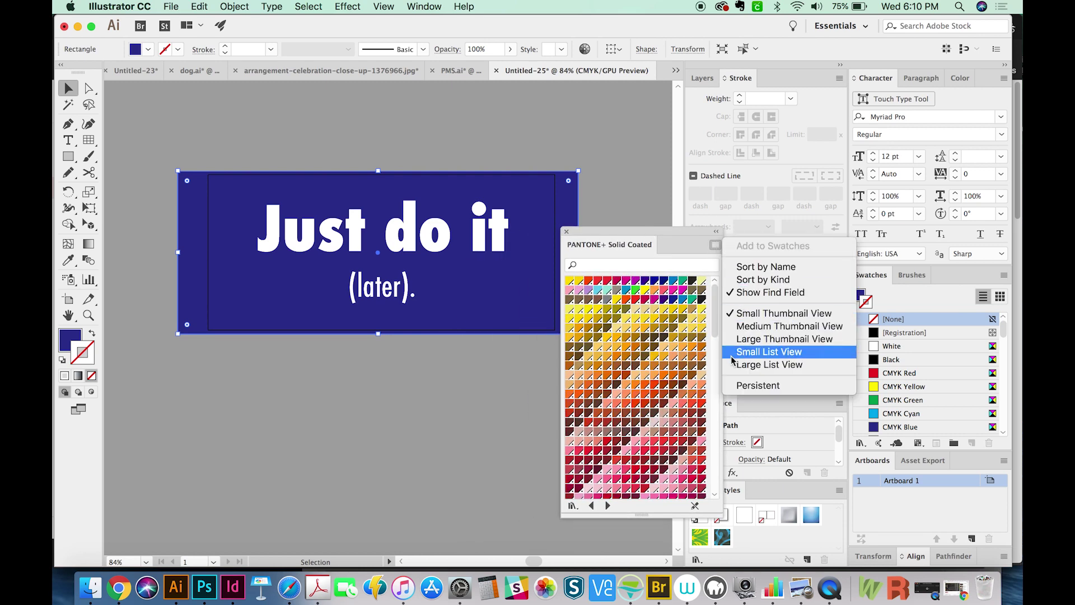
pyautogui.click(734, 352)
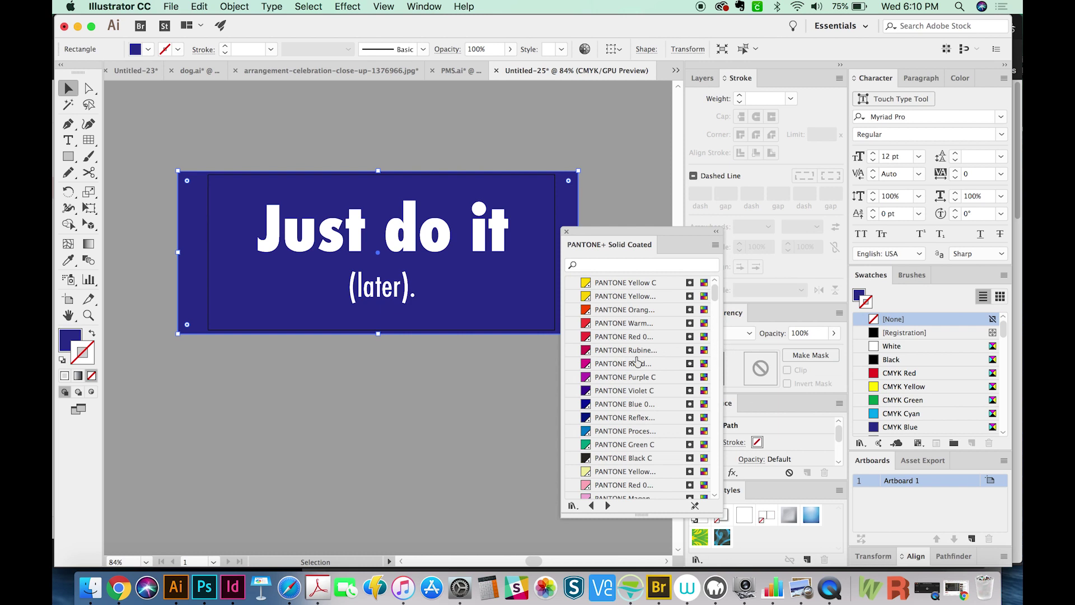
pyautogui.press('x')
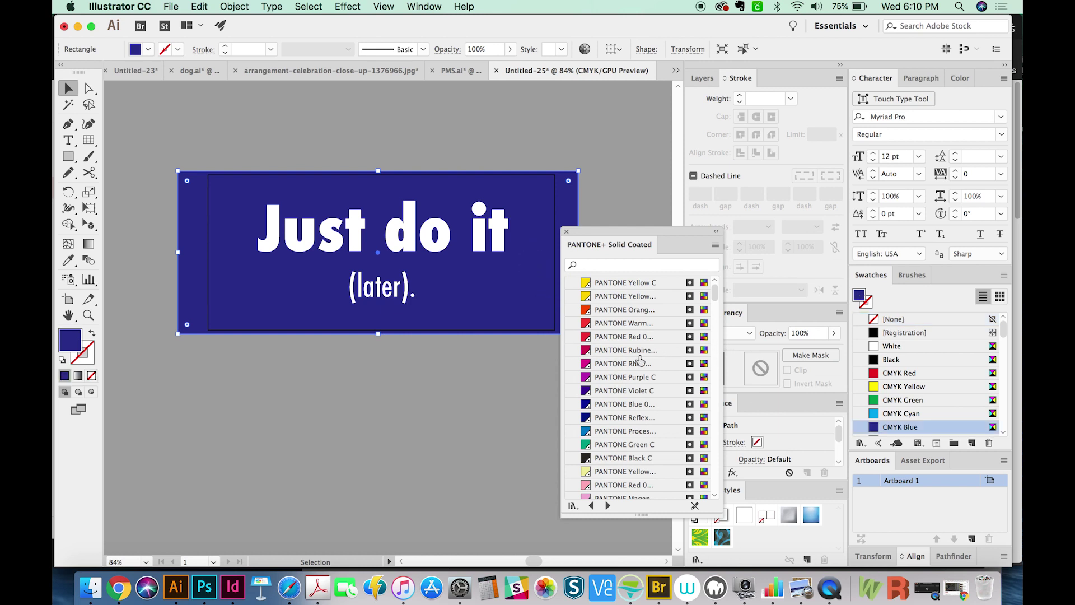
pyautogui.scroll(-10, 614, 442)
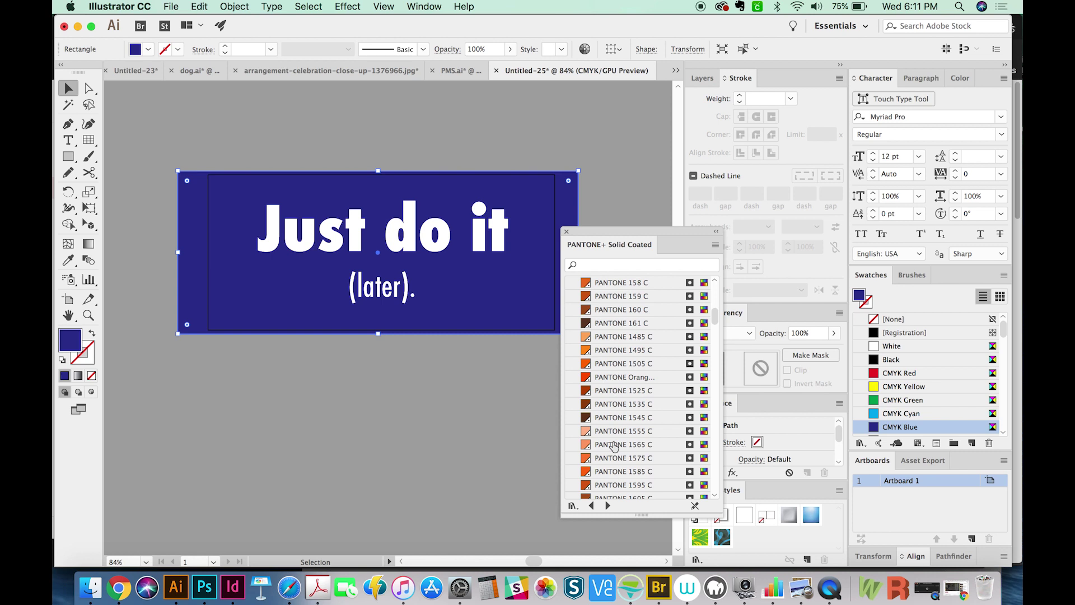
# - Fill the selected banner with PANTONE 1505 C orange
pyautogui.click(626, 365)
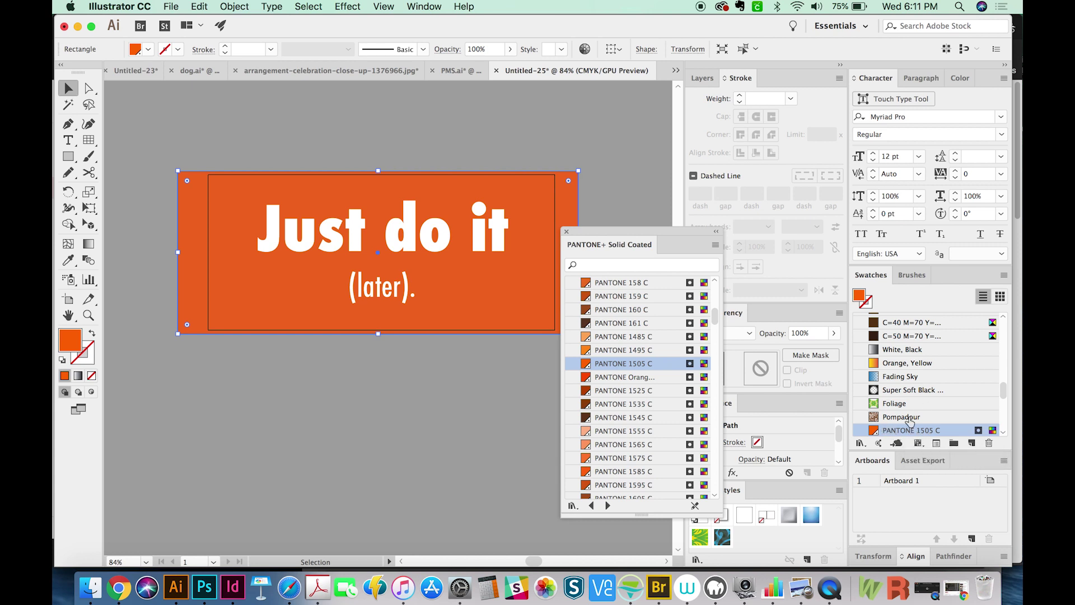
pyautogui.moveTo(1001, 393); pyautogui.dragTo(1000, 402)
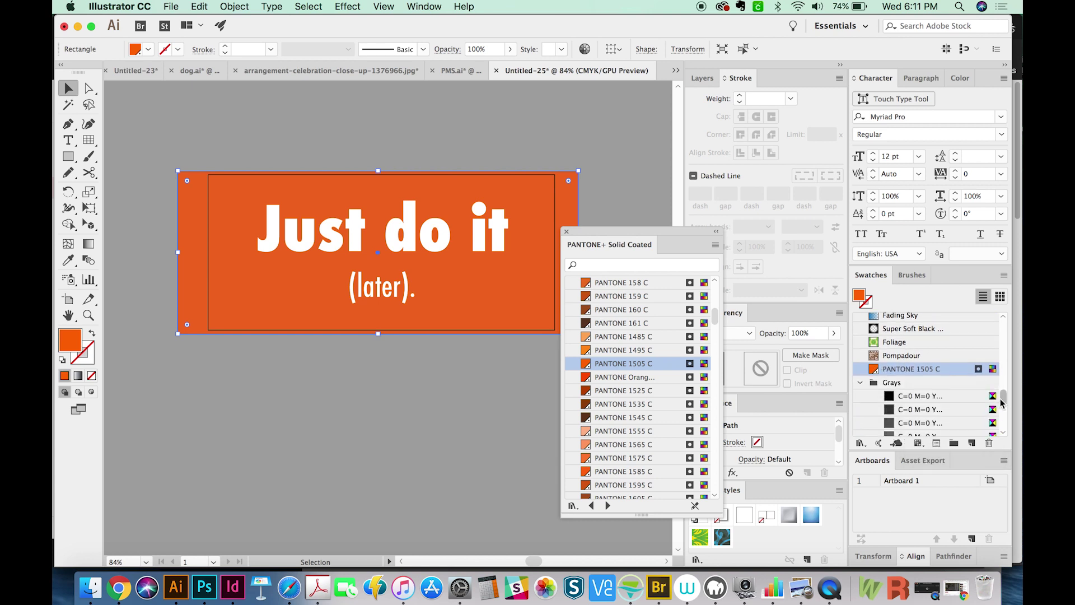
pyautogui.scroll(1, 1000, 402)
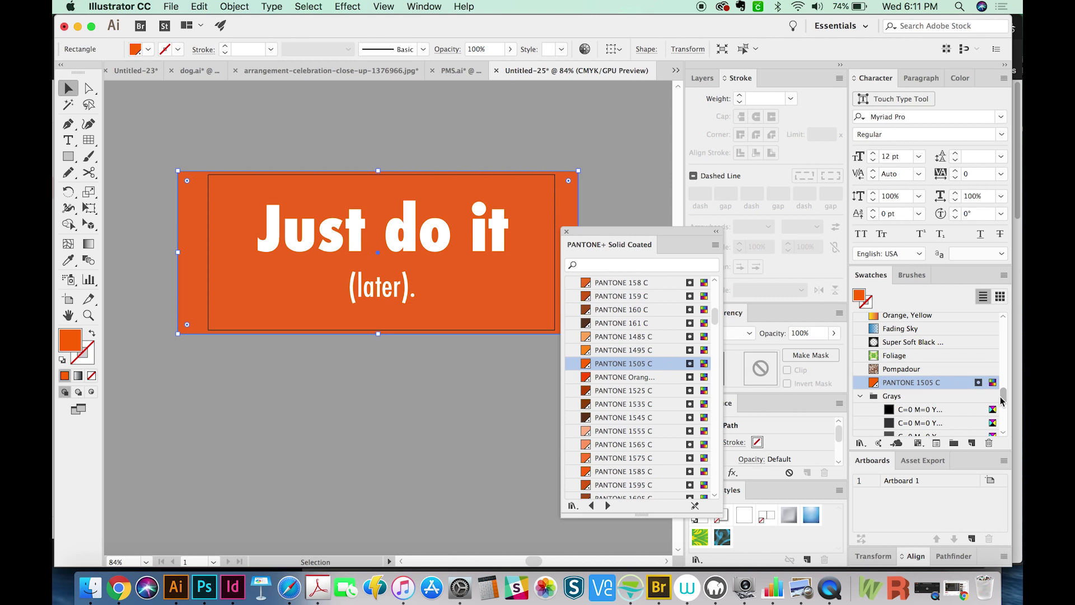
pyautogui.scroll(-1, 1000, 402)
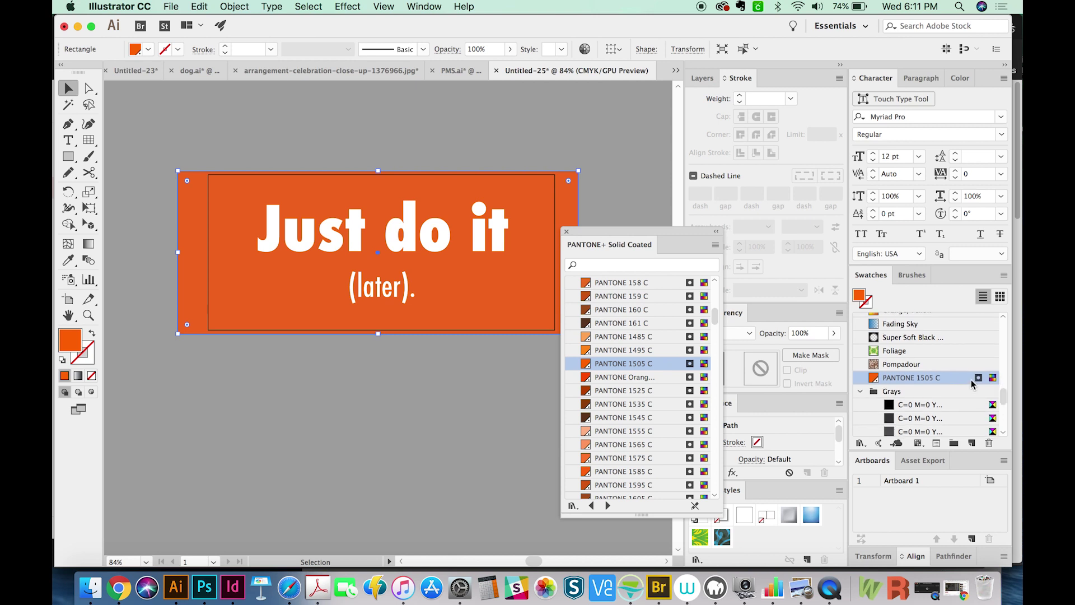
# - Search the library for 125 and add PANTONE 125 C to the document swatches
pyautogui.click(599, 264)
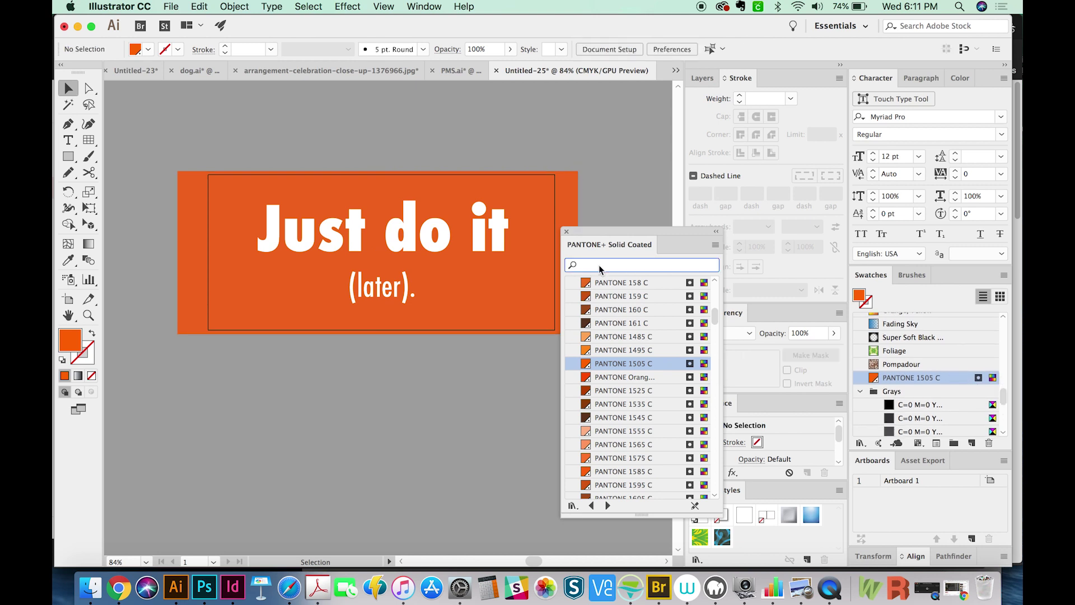
pyautogui.write('125')
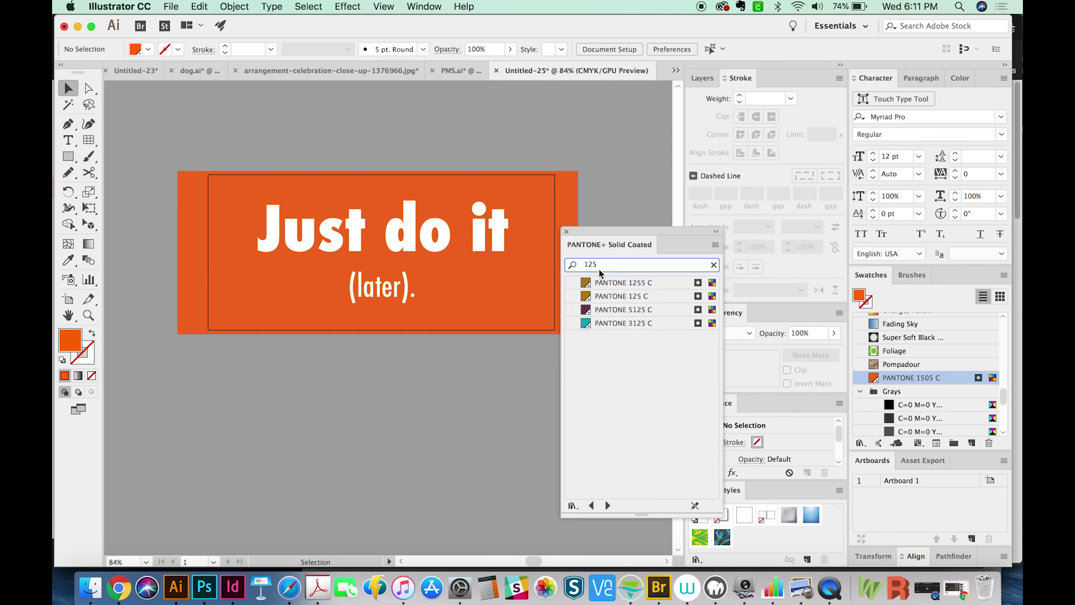
pyautogui.click(620, 297)
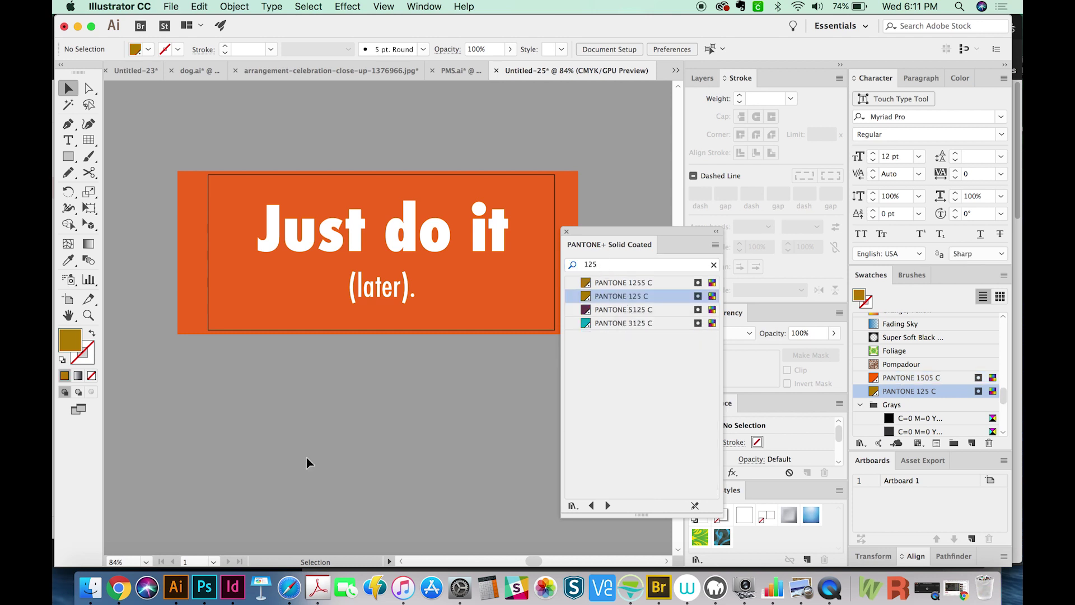
pyautogui.click(205, 586)
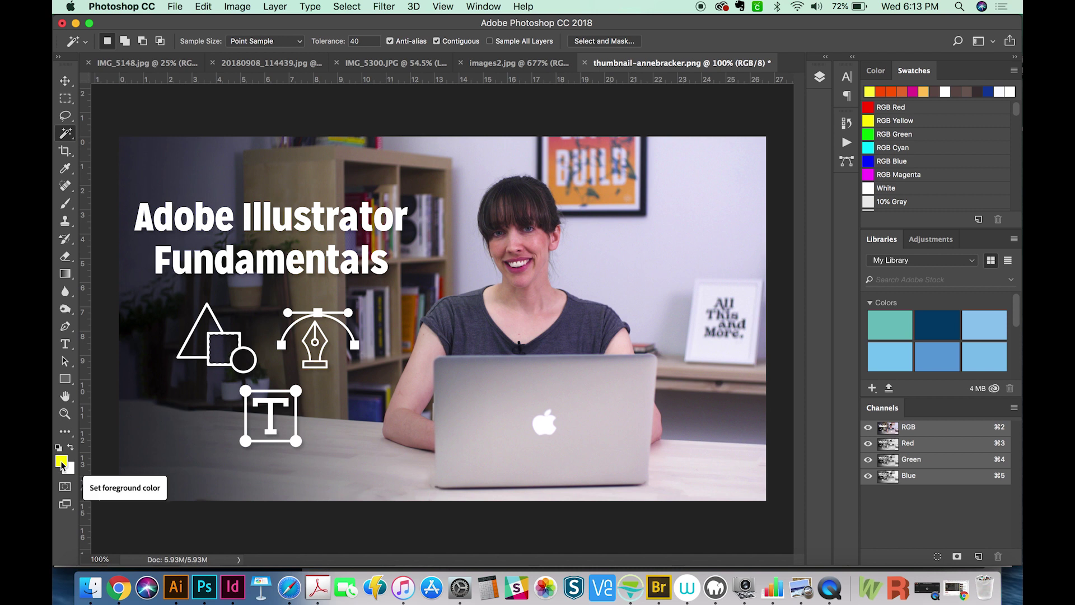
# - Set Photoshop's foreground colour to PANTONE 191 C from the PANTONE+ Solid Coated color library
pyautogui.click(63, 462)
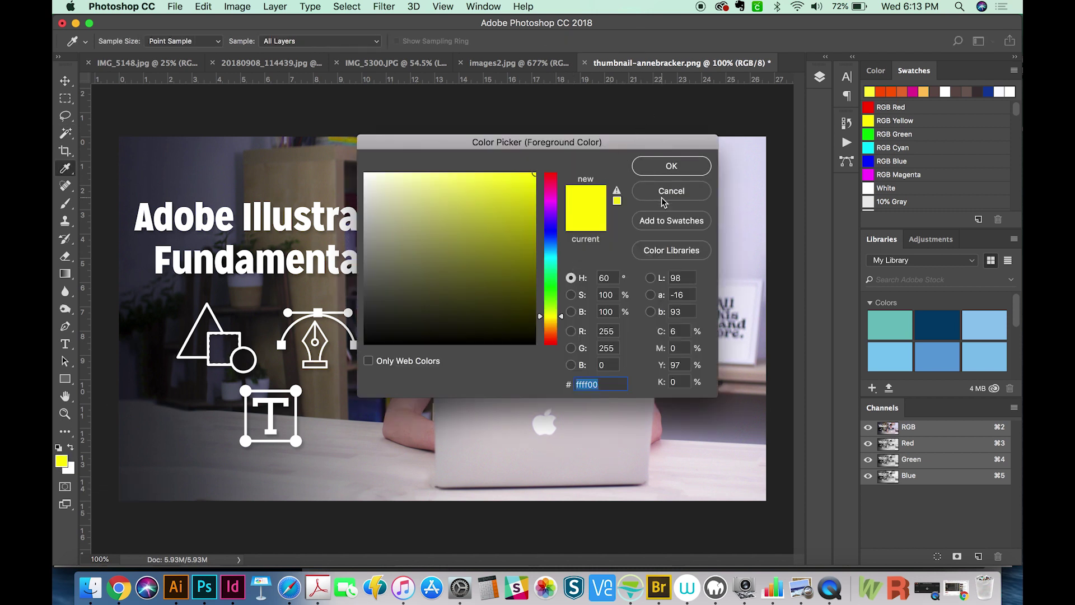
pyautogui.click(661, 252)
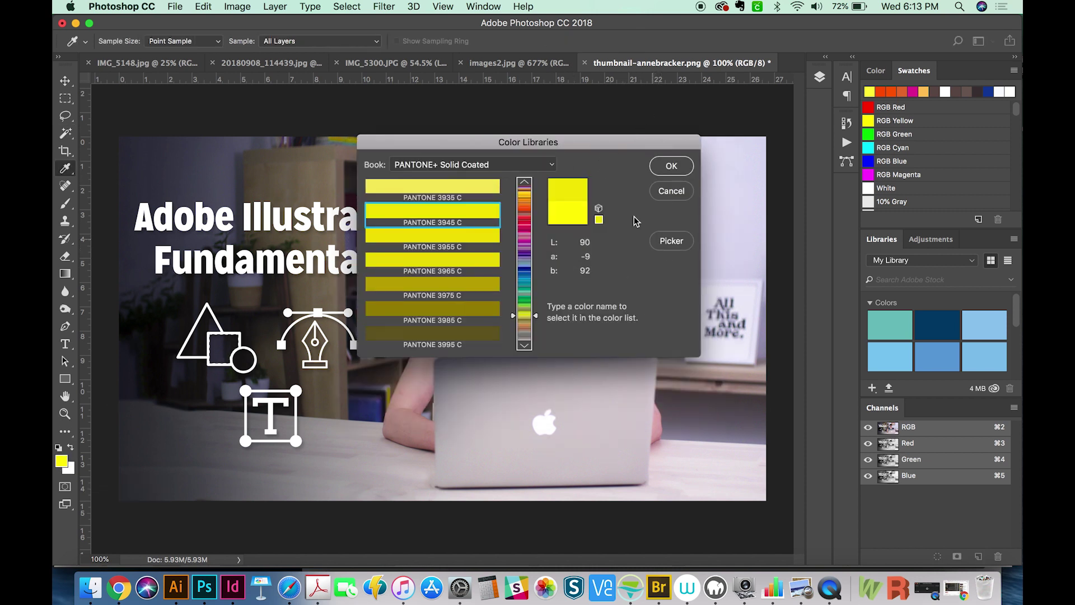
pyautogui.click(532, 169)
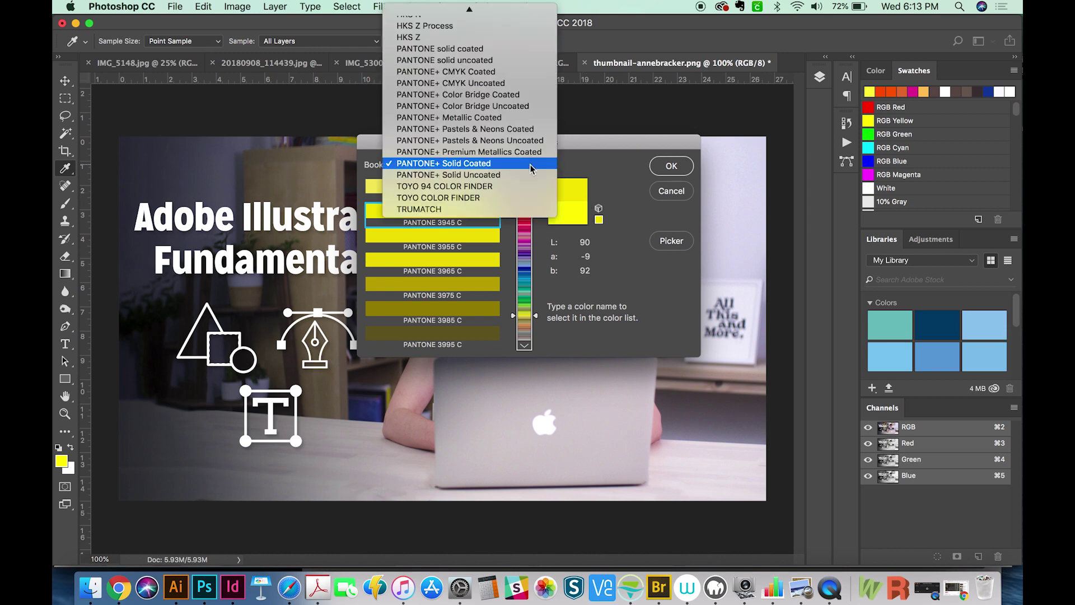
pyautogui.scroll(3, 531, 166)
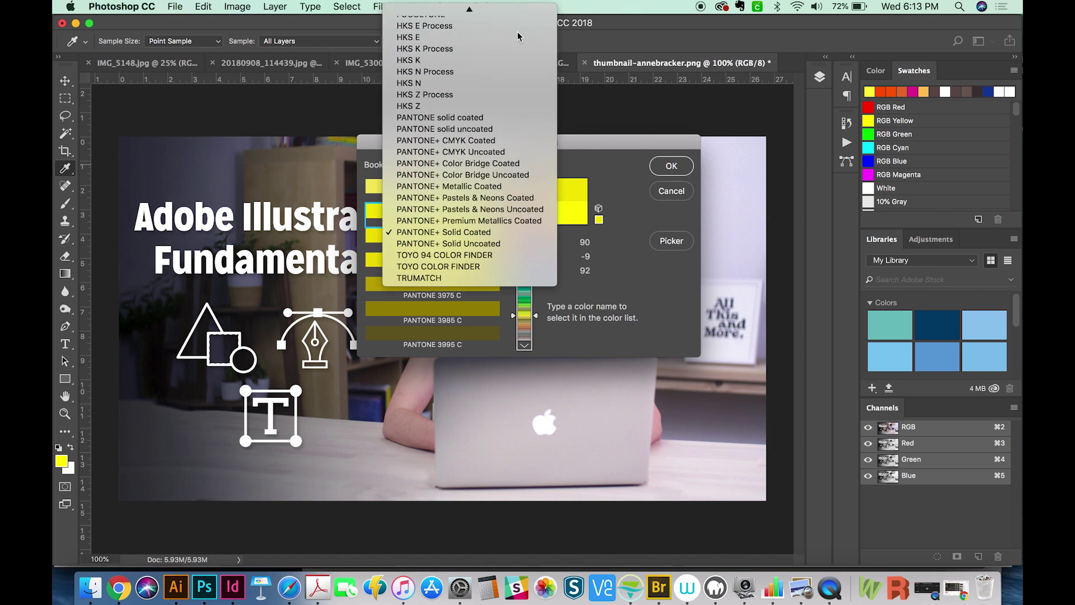
pyautogui.click(510, 234)
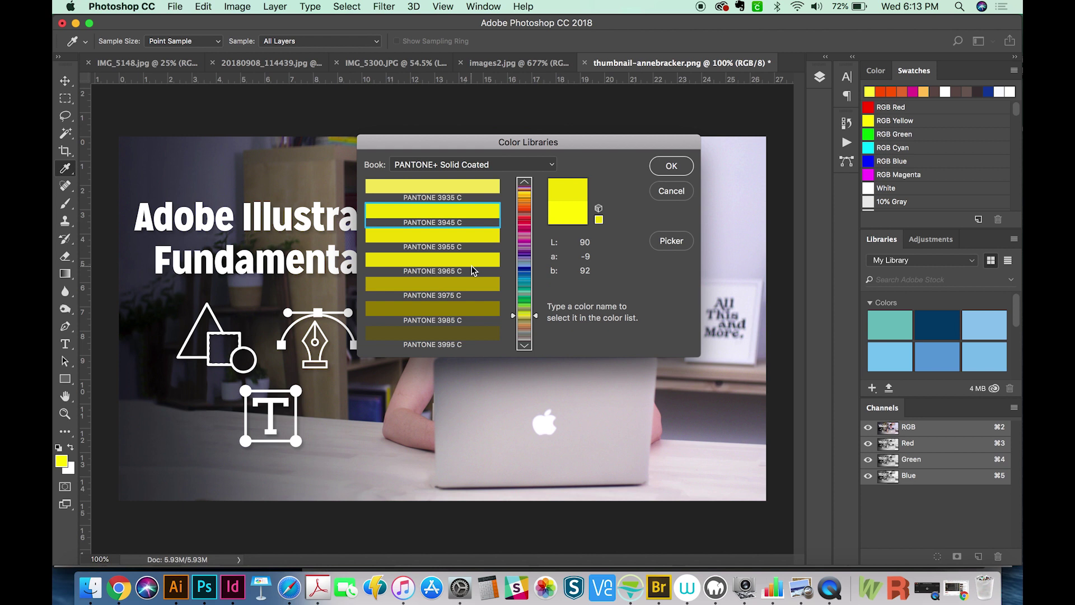
pyautogui.click(524, 223)
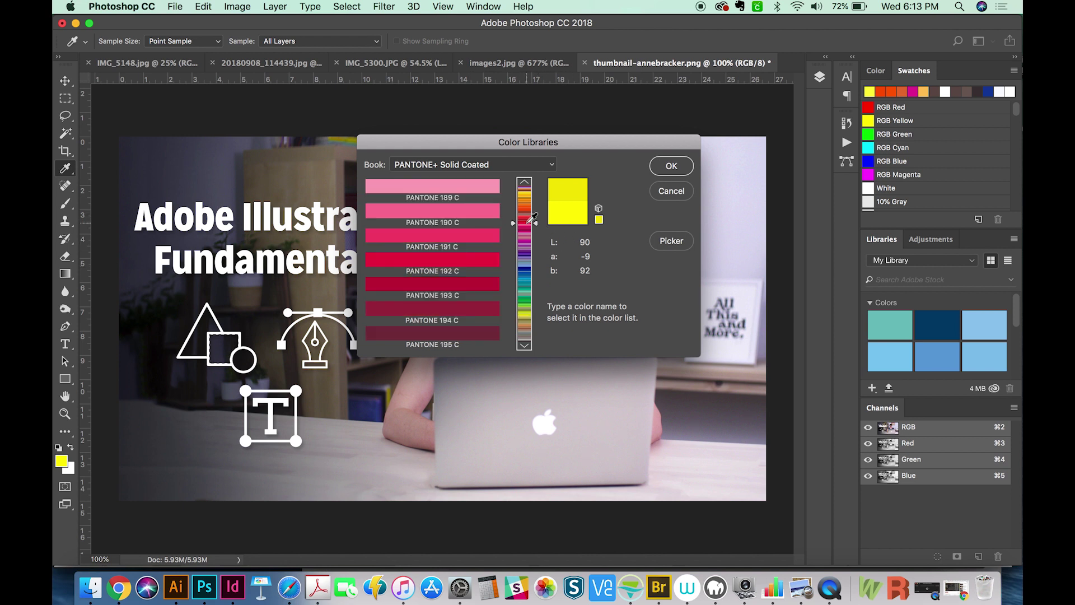
pyautogui.click(458, 235)
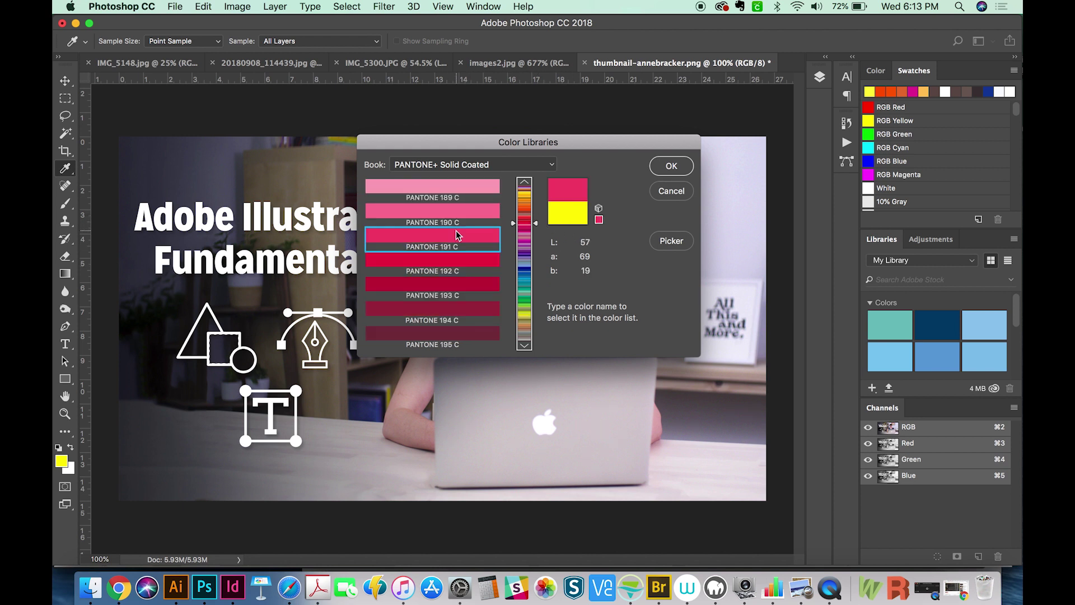
pyautogui.click(672, 167)
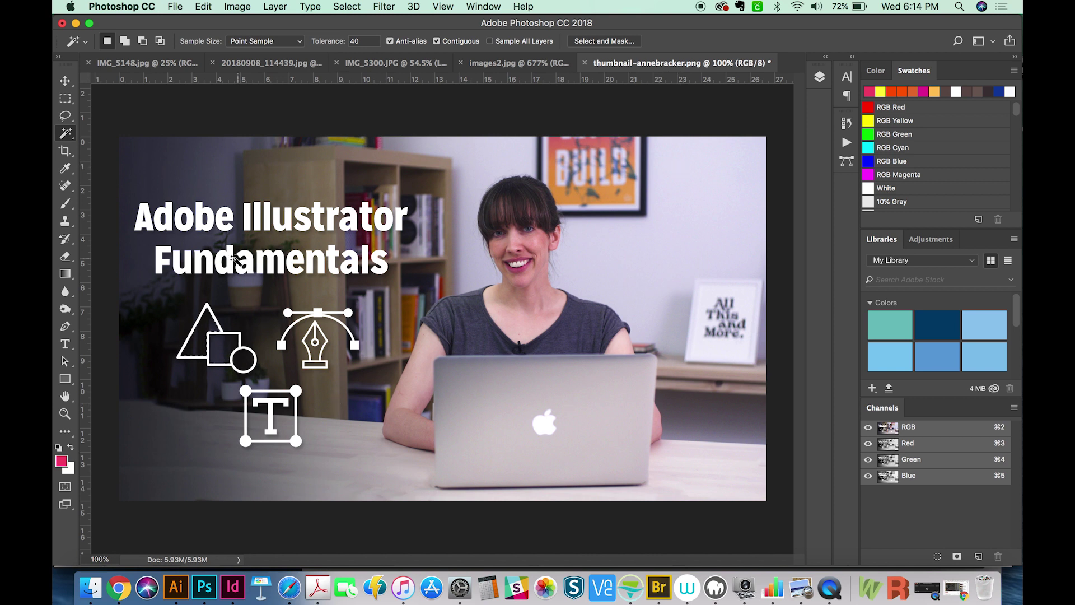
# - Fill the thumbnail's triangle and pen-nib icons with the pink PANTONE 191 C
pyautogui.click(205, 335)
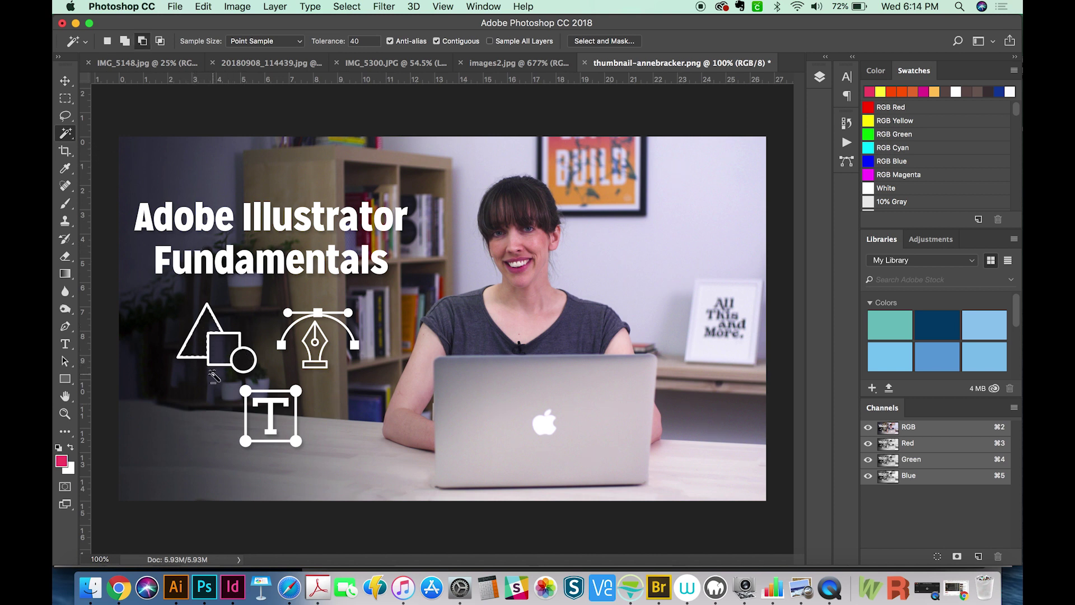
pyautogui.hotkey('alt', 'BackSpace')
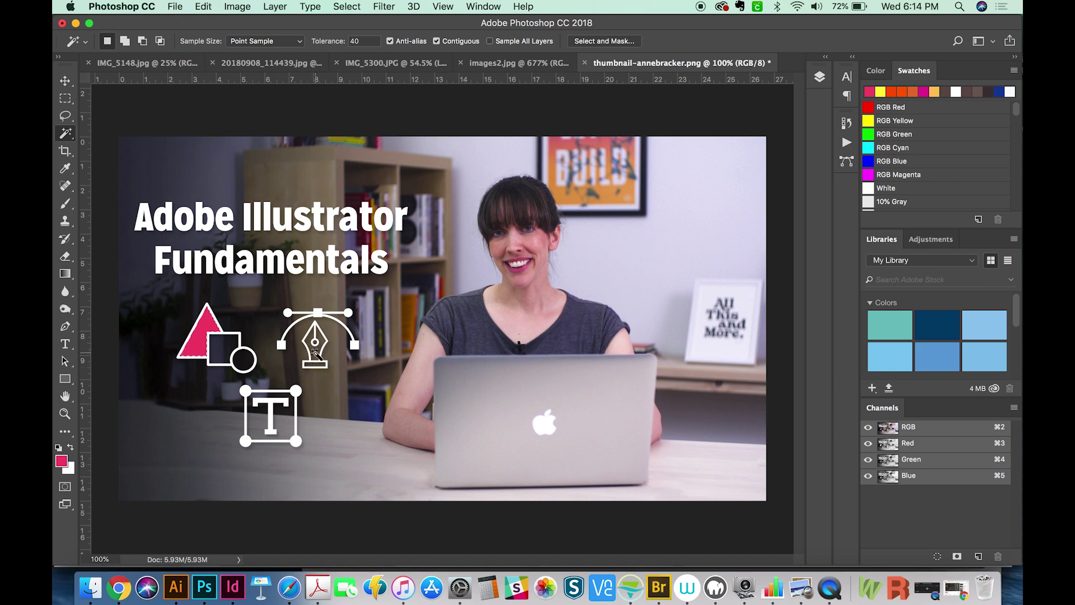
pyautogui.click(316, 354)
pyautogui.hotkey('alt', 'BackSpace')
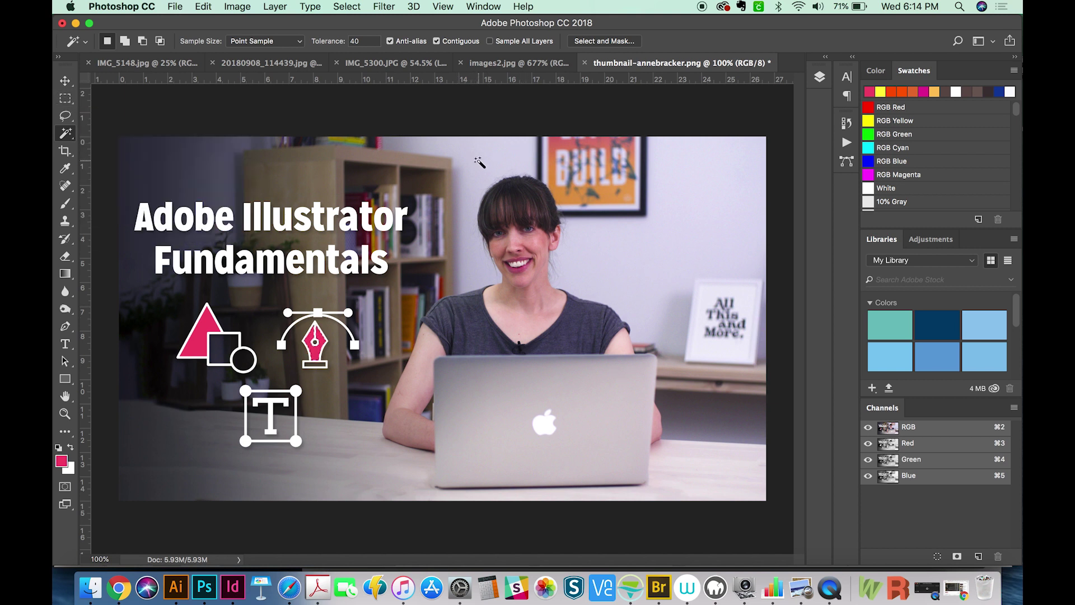
pyautogui.click(480, 163)
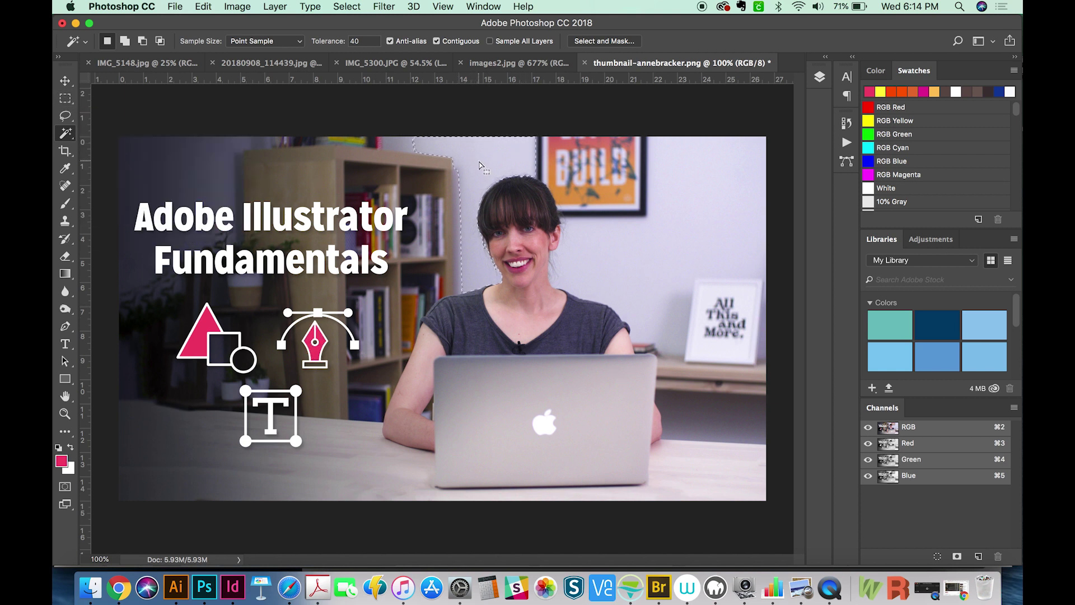
pyautogui.click(233, 587)
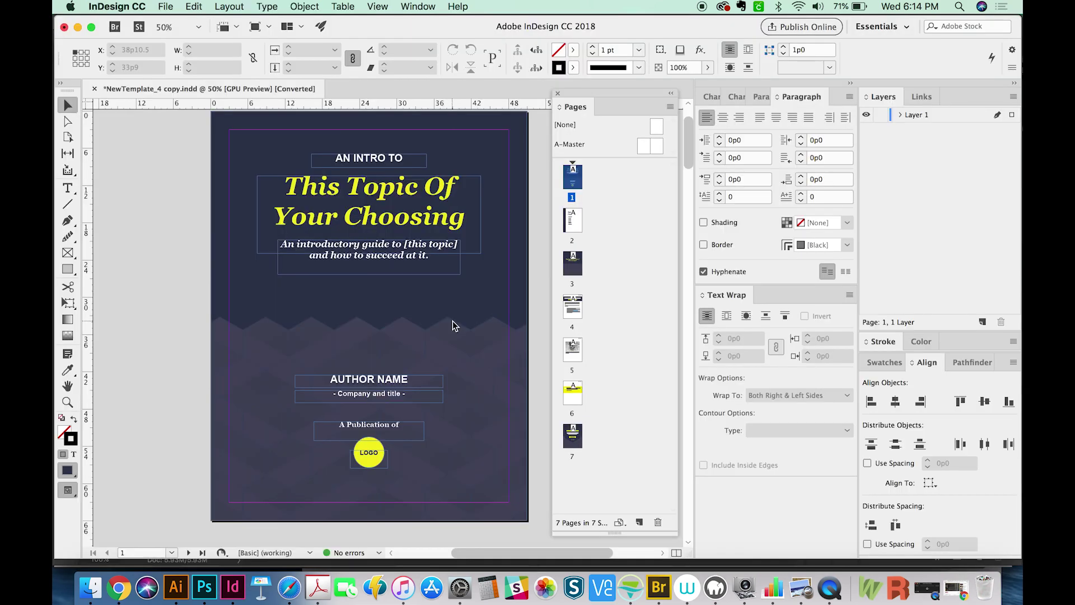
# - Select the cover's full-page navy background and open the Swatches panel menu
pyautogui.click(241, 192)
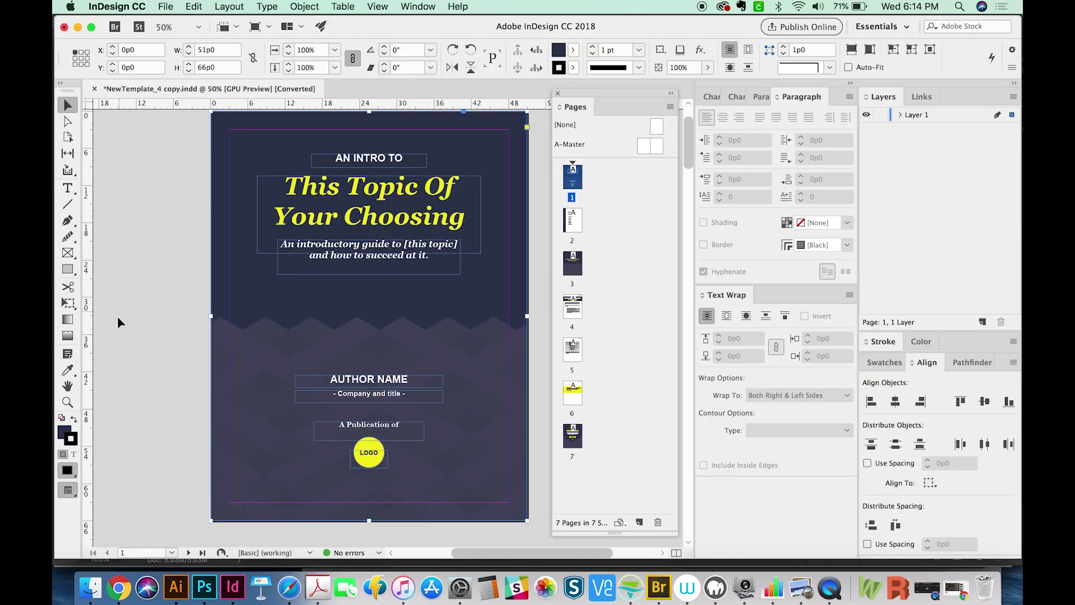
pyautogui.click(889, 363)
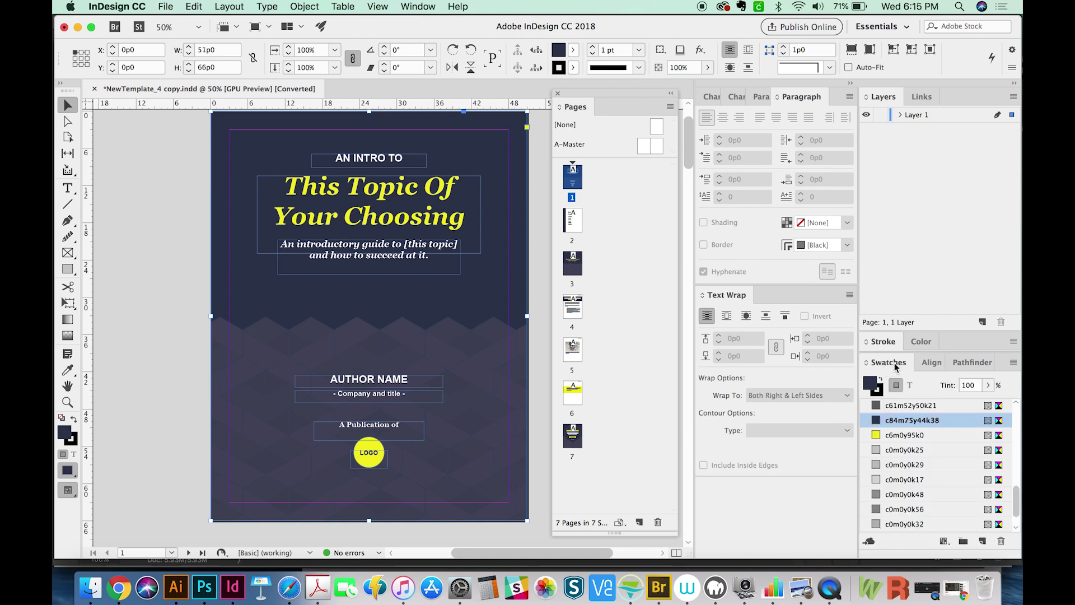
pyautogui.click(417, 7)
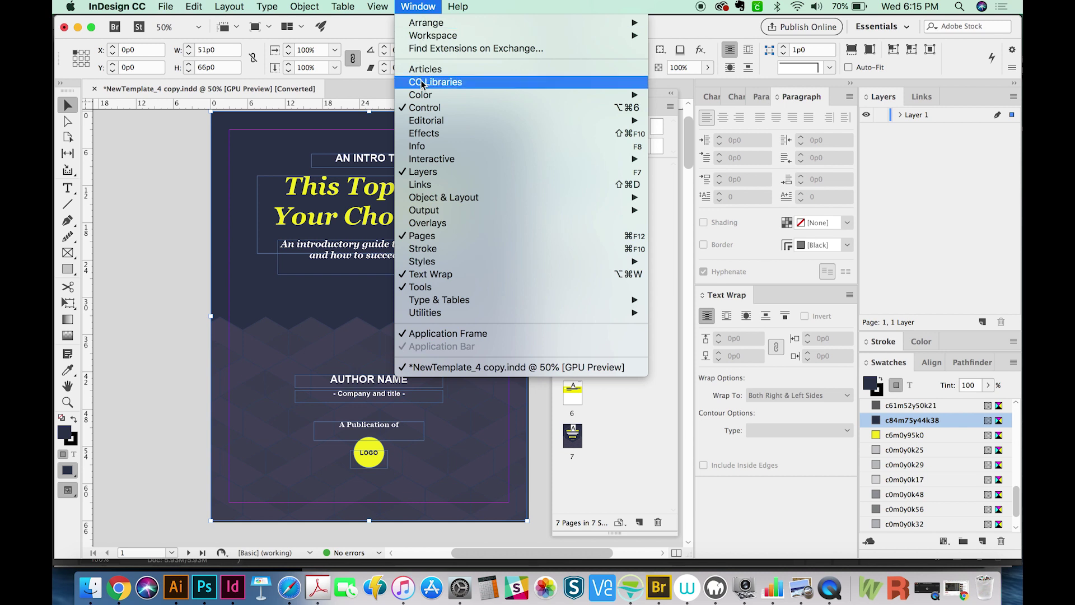
pyautogui.moveTo(602, 96)
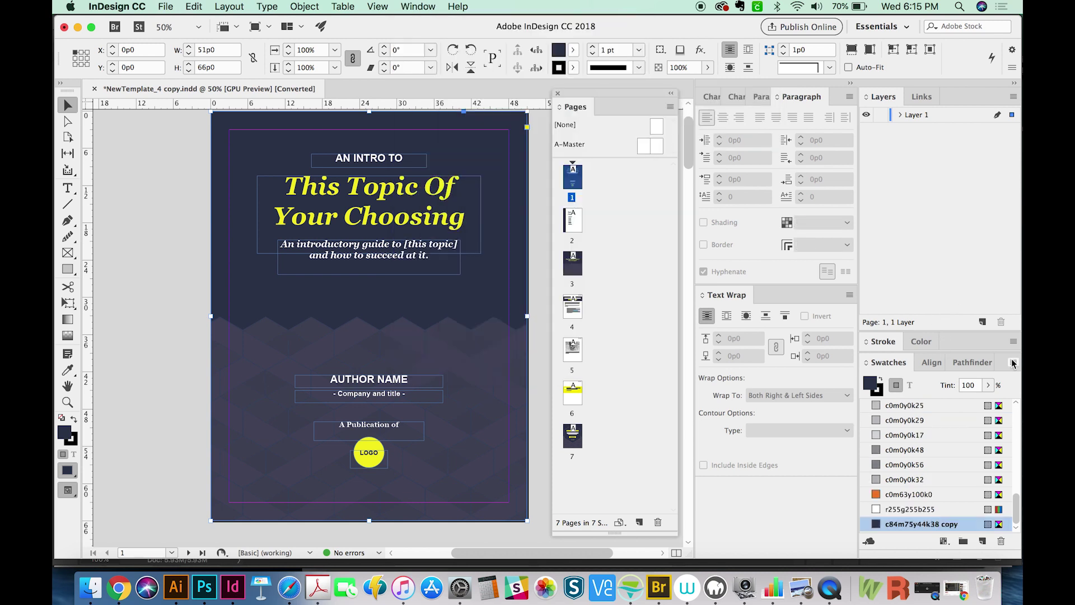
pyautogui.click(1013, 363)
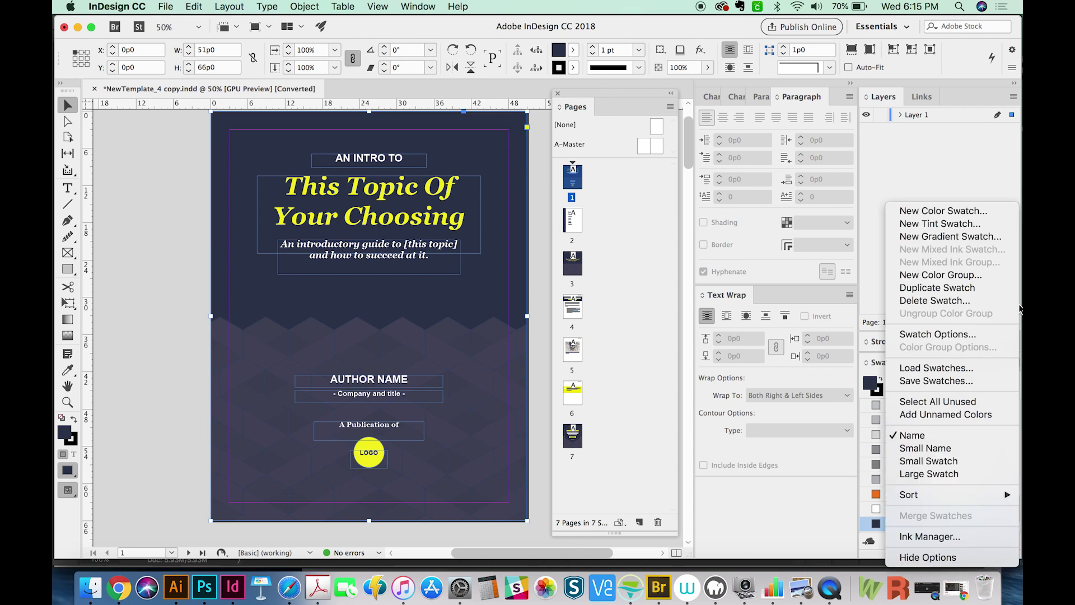
# - Create a PANTONE 505 C swatch from PANTONE+ Solid Coated and apply it to the background
pyautogui.click(990, 215)
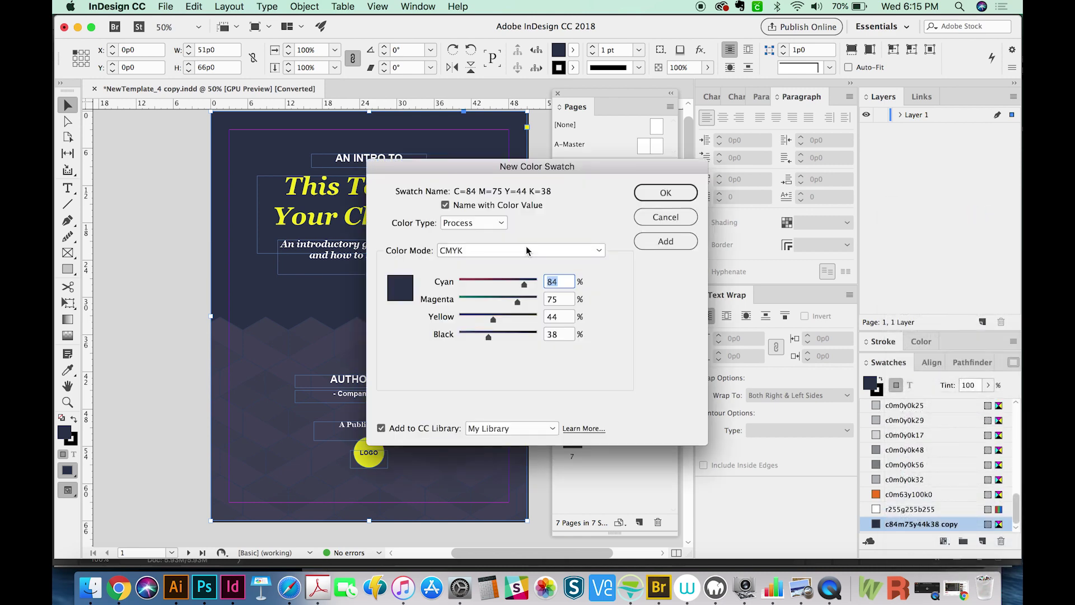
pyautogui.click(526, 251)
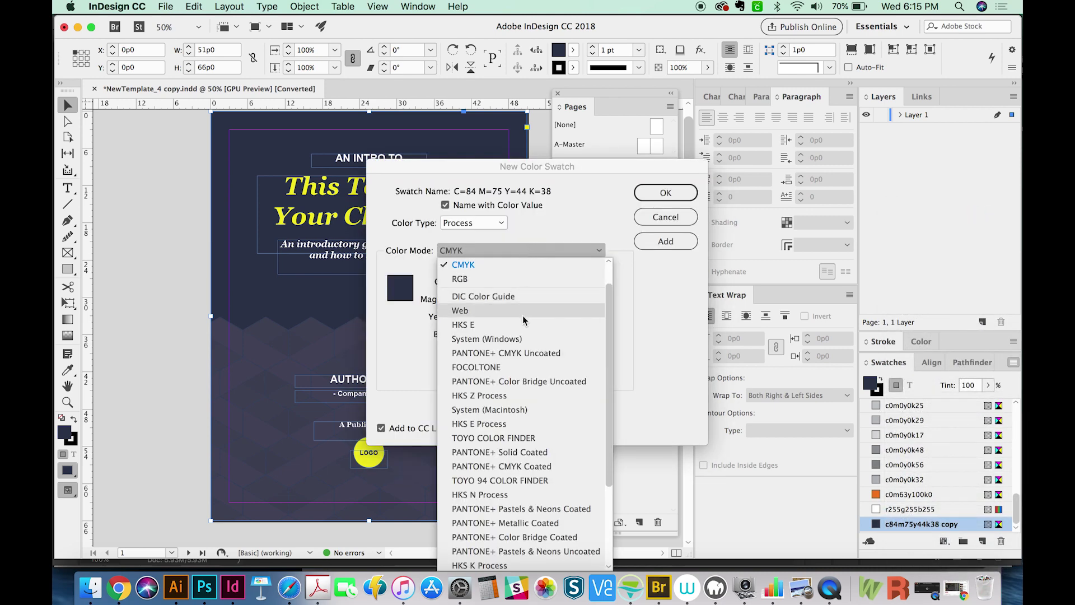
pyautogui.scroll(-3, 533, 482)
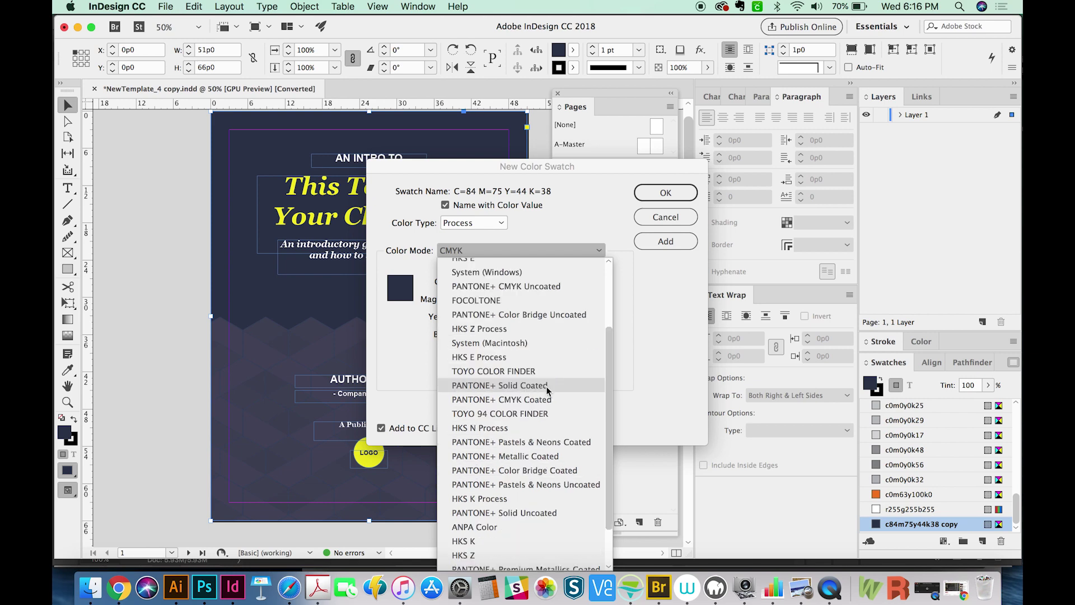
pyautogui.click(547, 386)
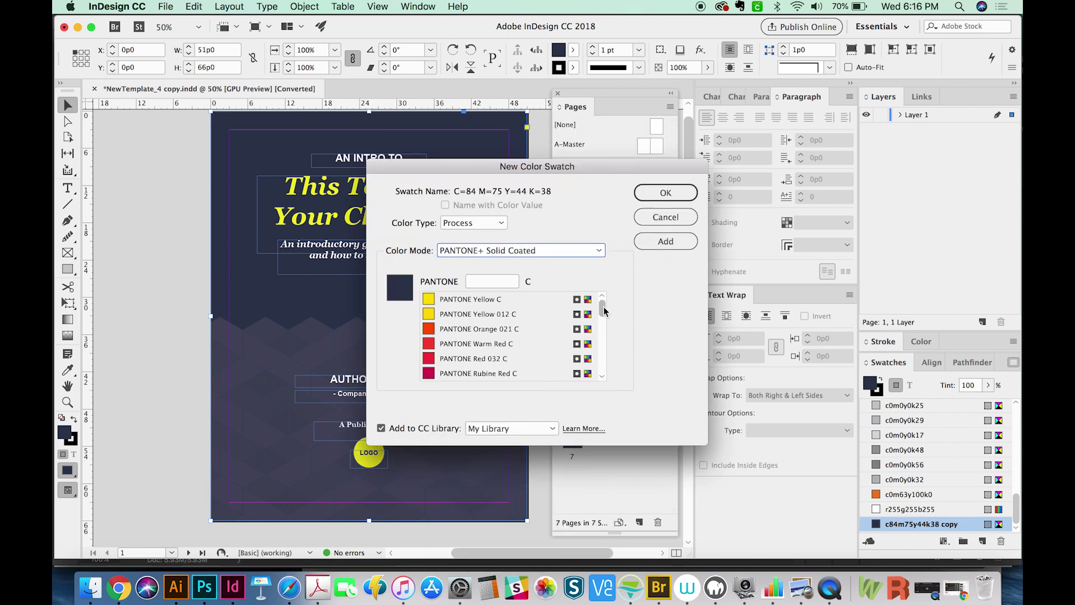
pyautogui.scroll(-10, 603, 312)
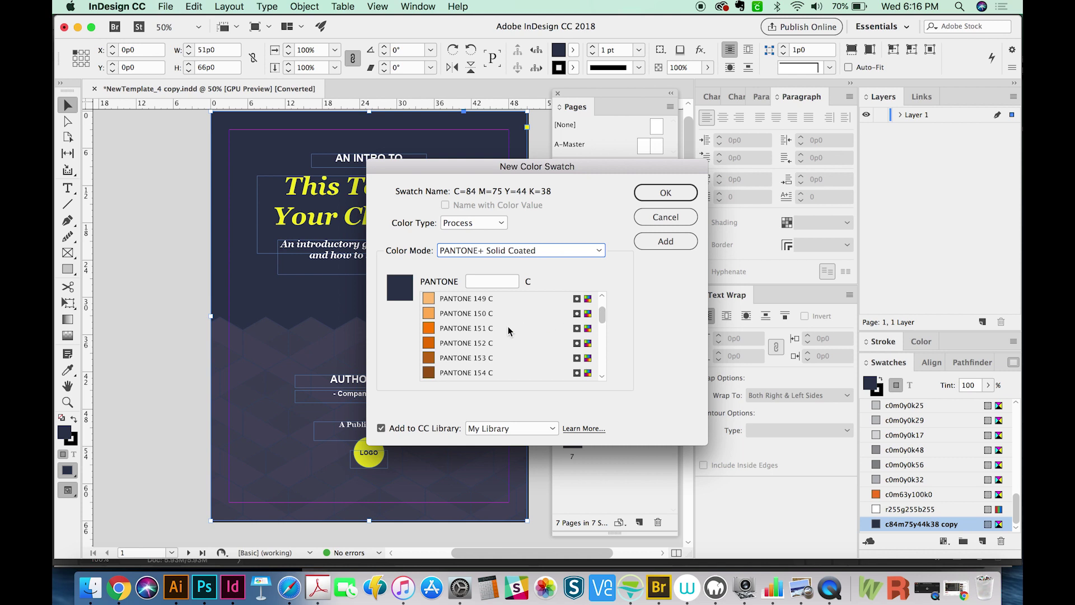
pyautogui.click(486, 331)
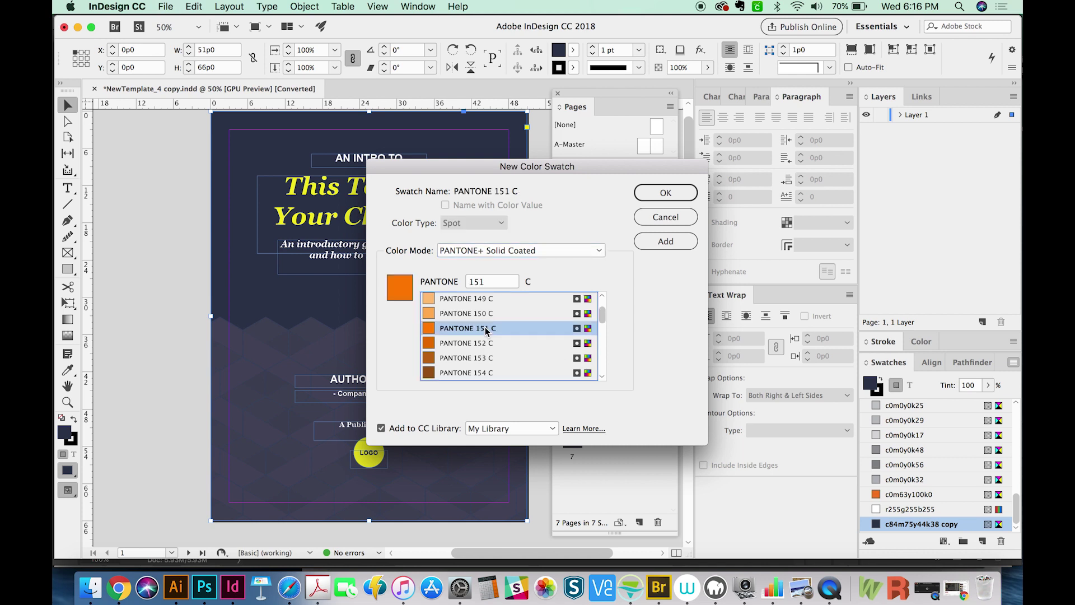
pyautogui.moveTo(602, 322); pyautogui.dragTo(603, 332)
pyautogui.click(515, 327)
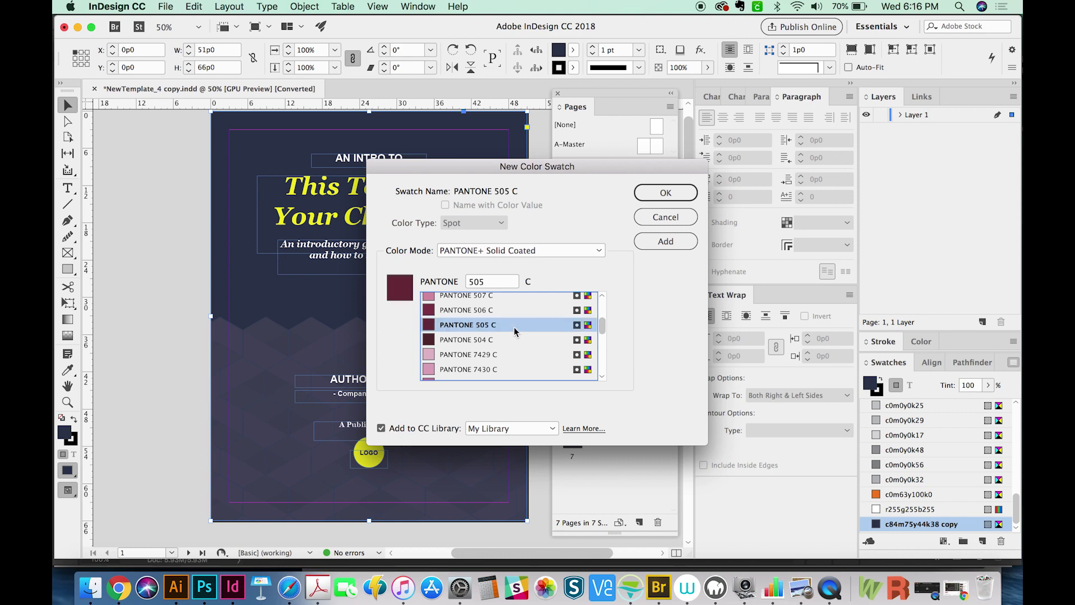
pyautogui.click(677, 193)
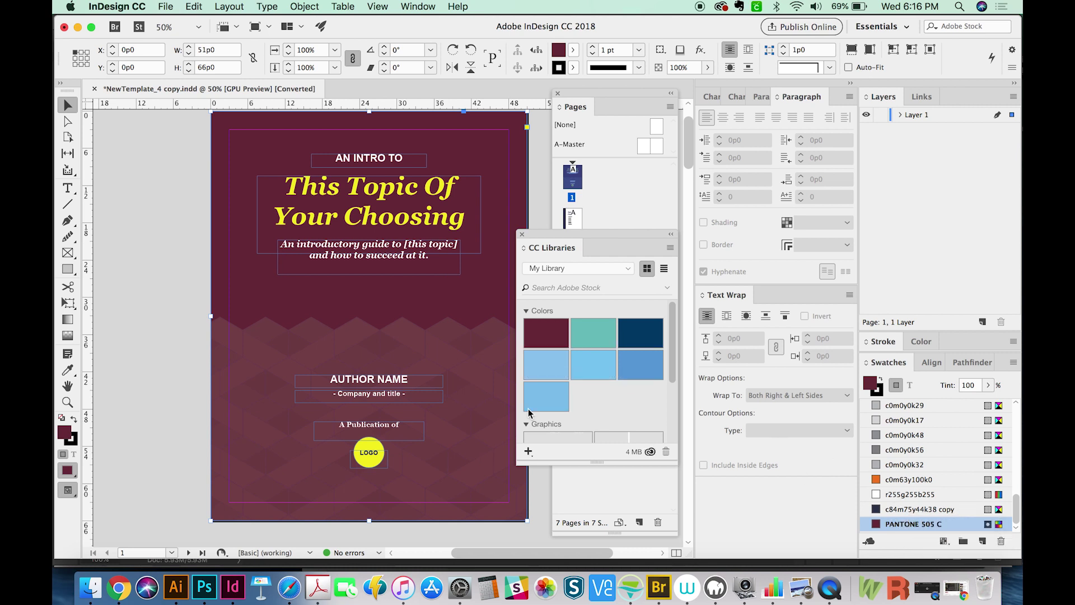
# - Deselect the maroon cover background
pyautogui.click(190, 253)
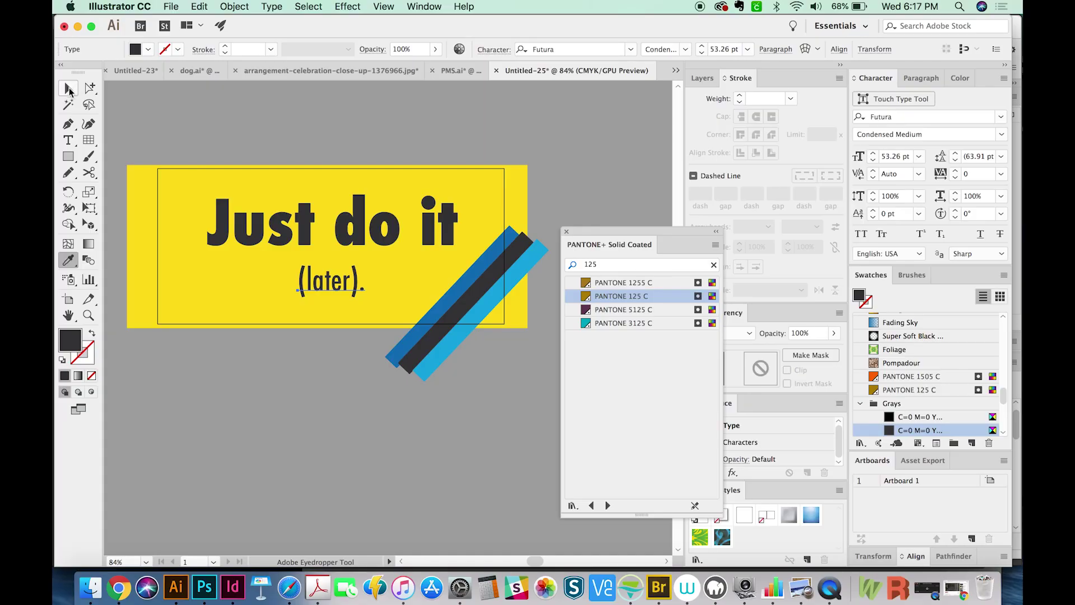
# - Select all the banner artwork with Cmd+A and open Recolor Artwork
pyautogui.click(69, 89)
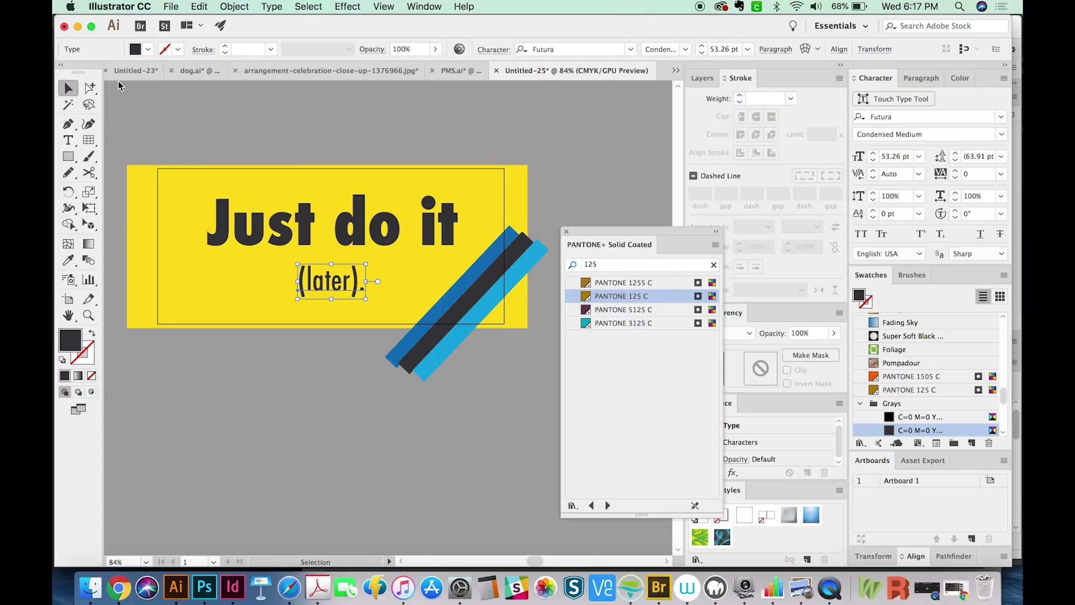
pyautogui.press('super+a')
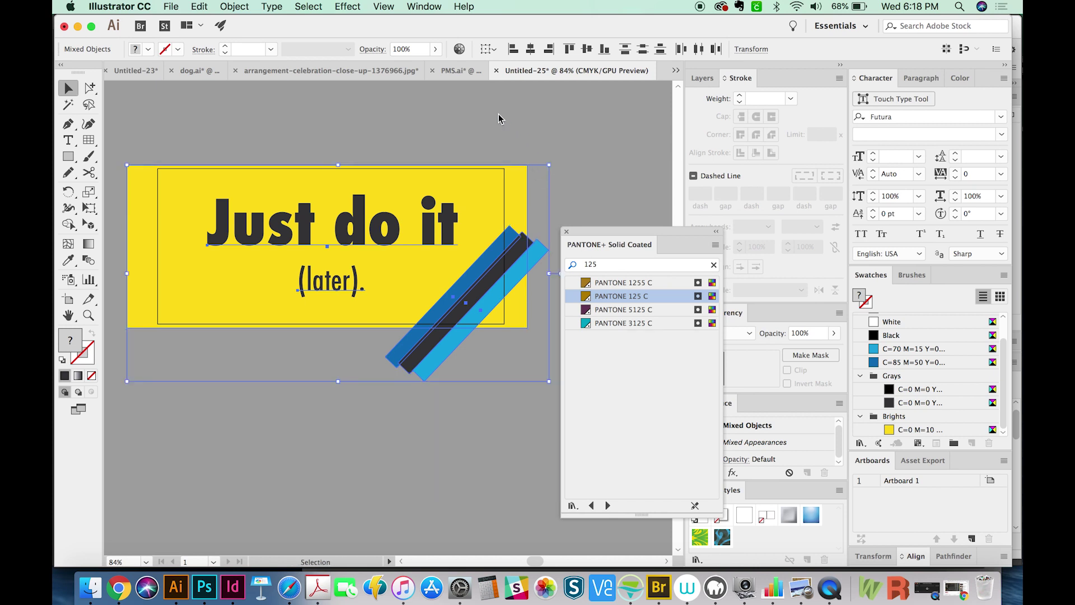
pyautogui.click(459, 49)
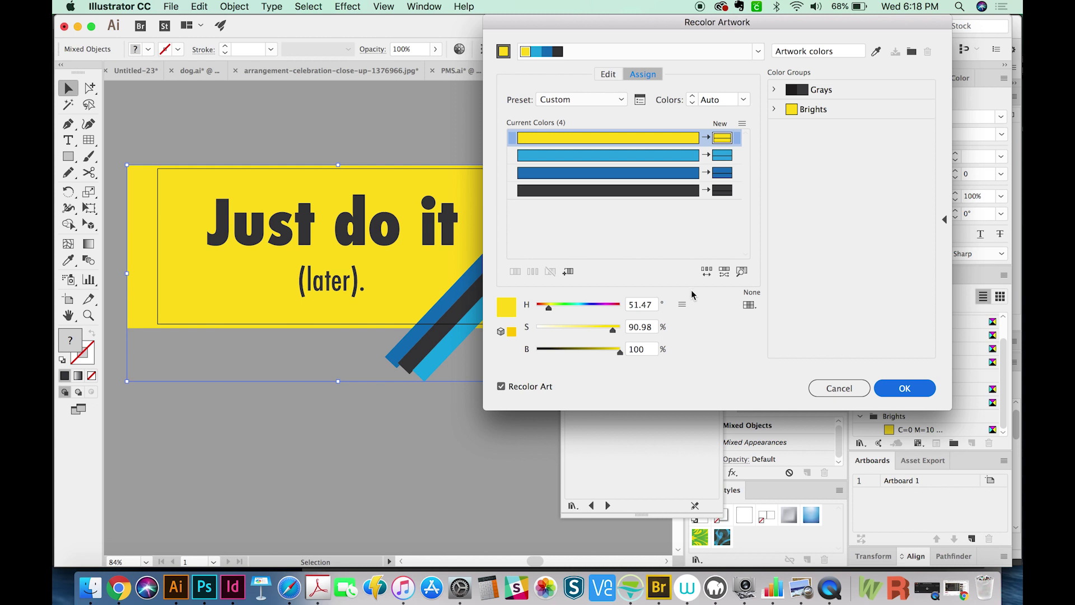
# - Limit the banner colours to PANTONE+ Solid Coated, giving PANTONE 107 C, 298 C, 7461 C and 446 C
pyautogui.click(747, 307)
pyautogui.moveTo(768, 340)
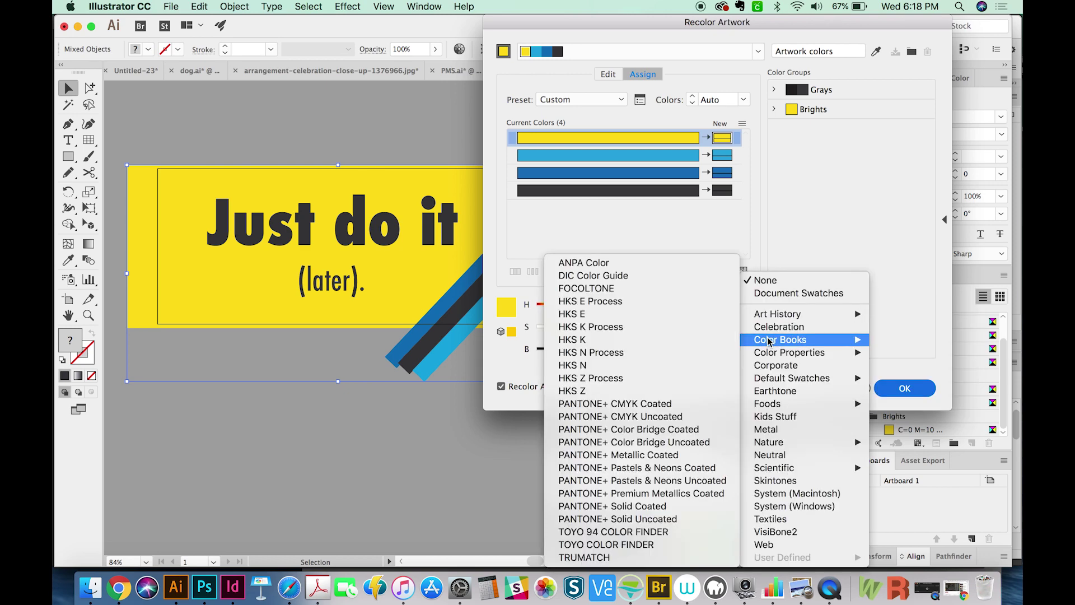
pyautogui.click(651, 507)
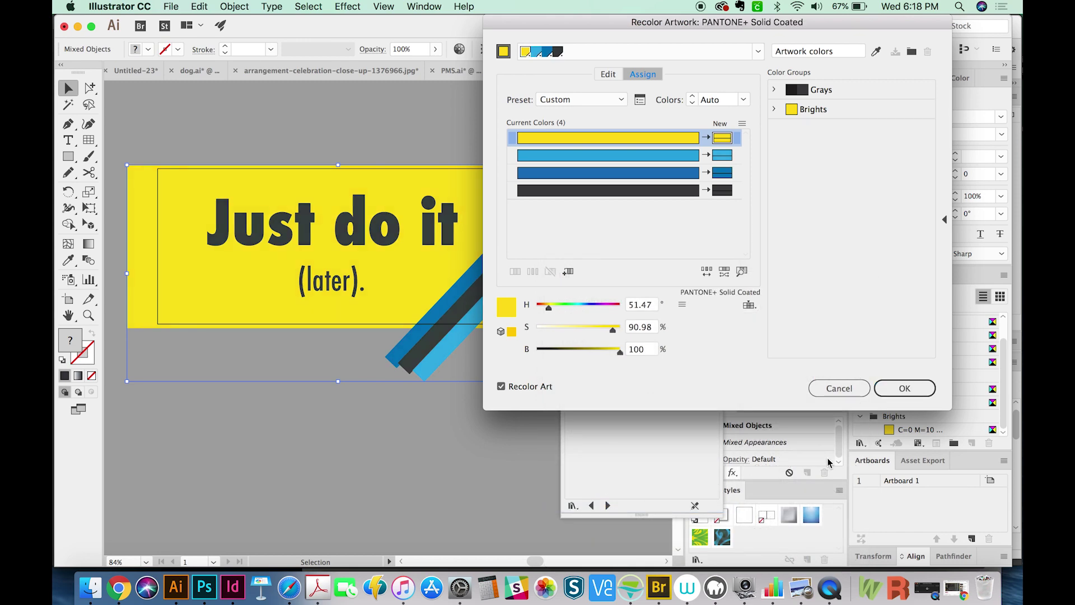
pyautogui.click(907, 389)
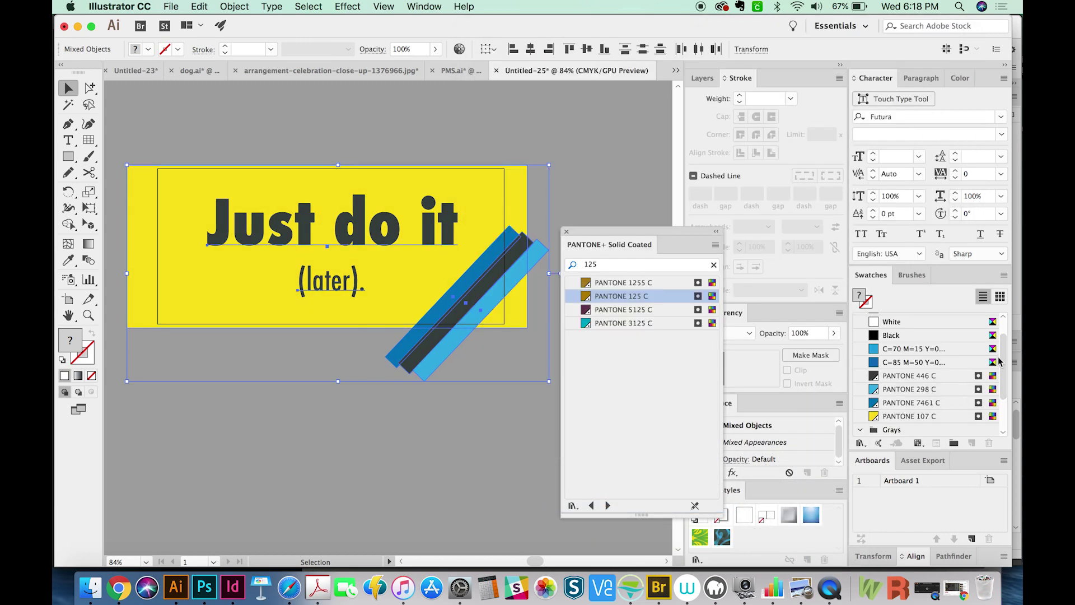
pyautogui.scroll(-2, 1002, 364)
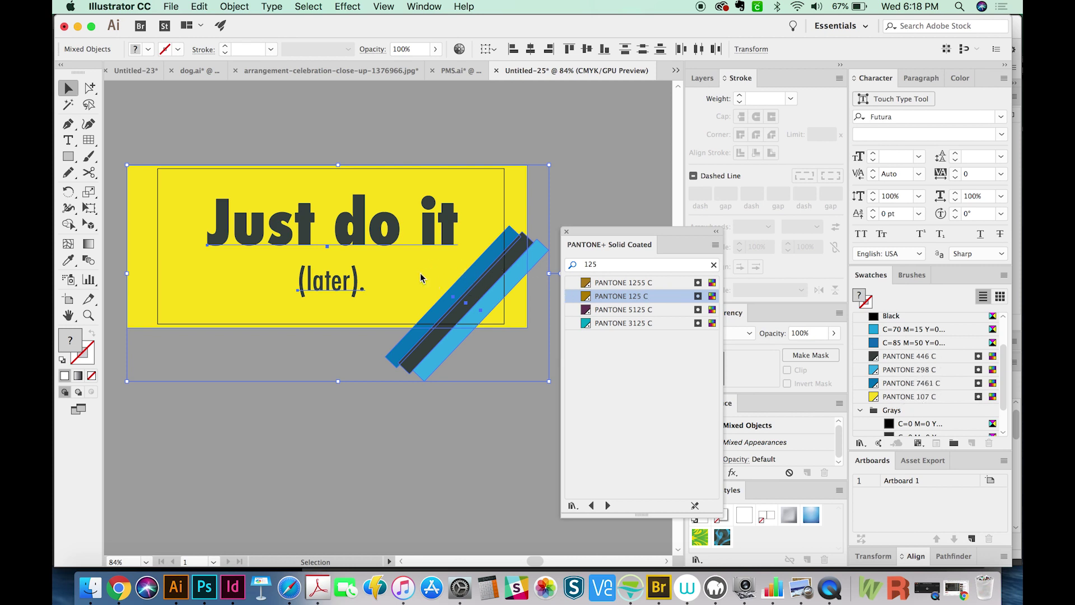
pyautogui.press('super+z')
pyautogui.press('super+z')
pyautogui.press('super+z')
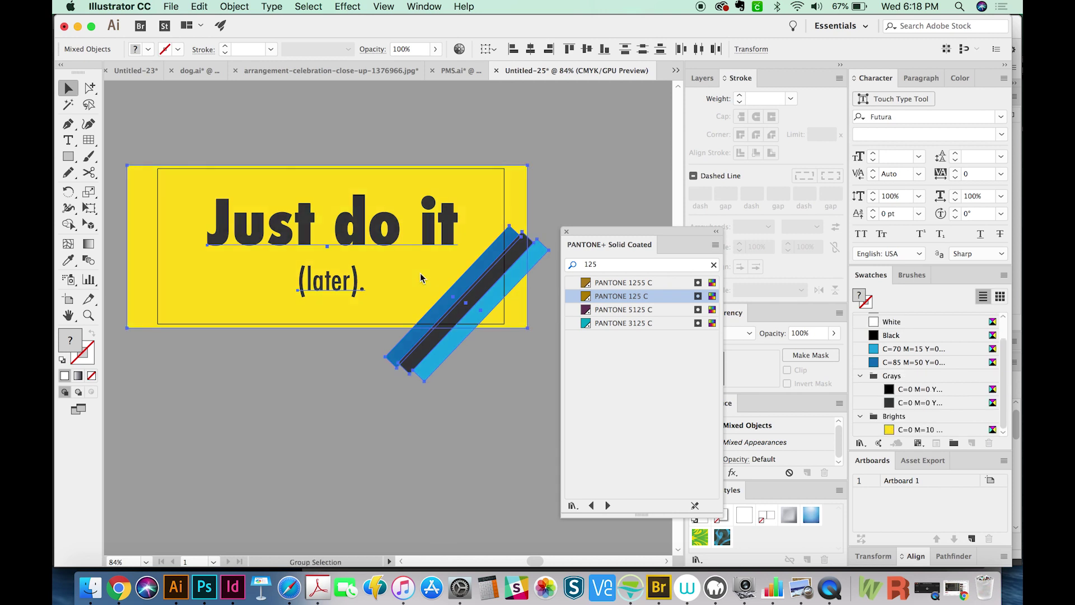
pyautogui.press('super+shift+z')
pyautogui.press('super+z')
pyautogui.press('super+shift+z')
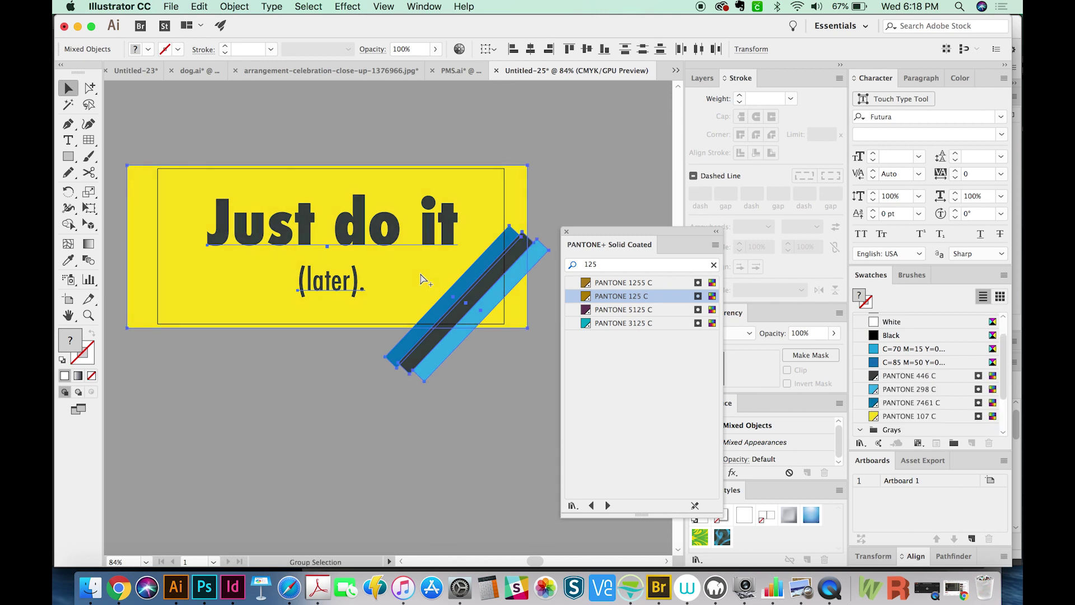
pyautogui.press('super+z')
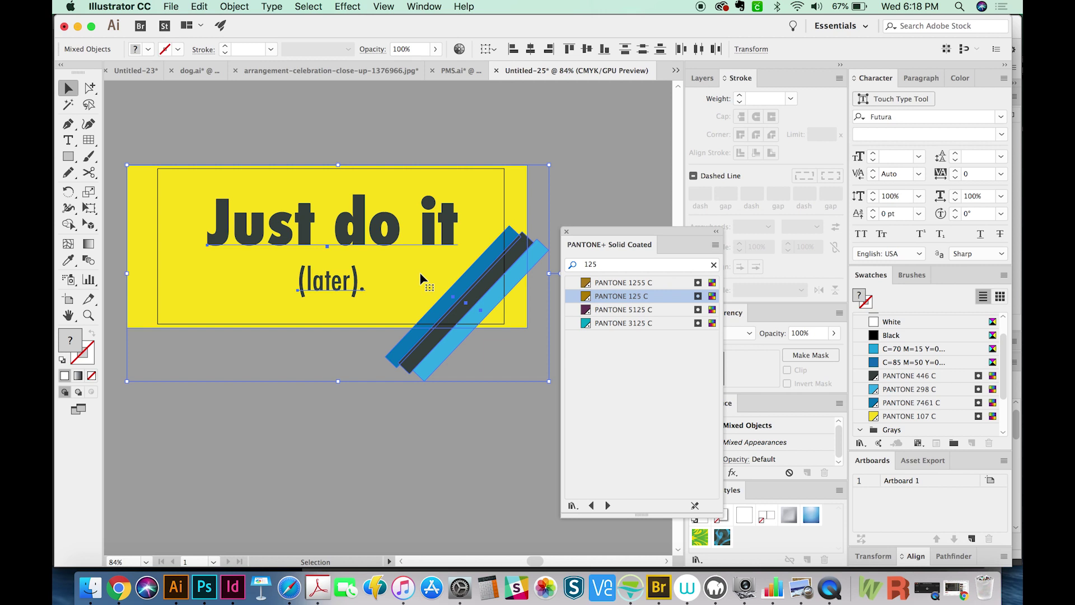
pyautogui.click(359, 336)
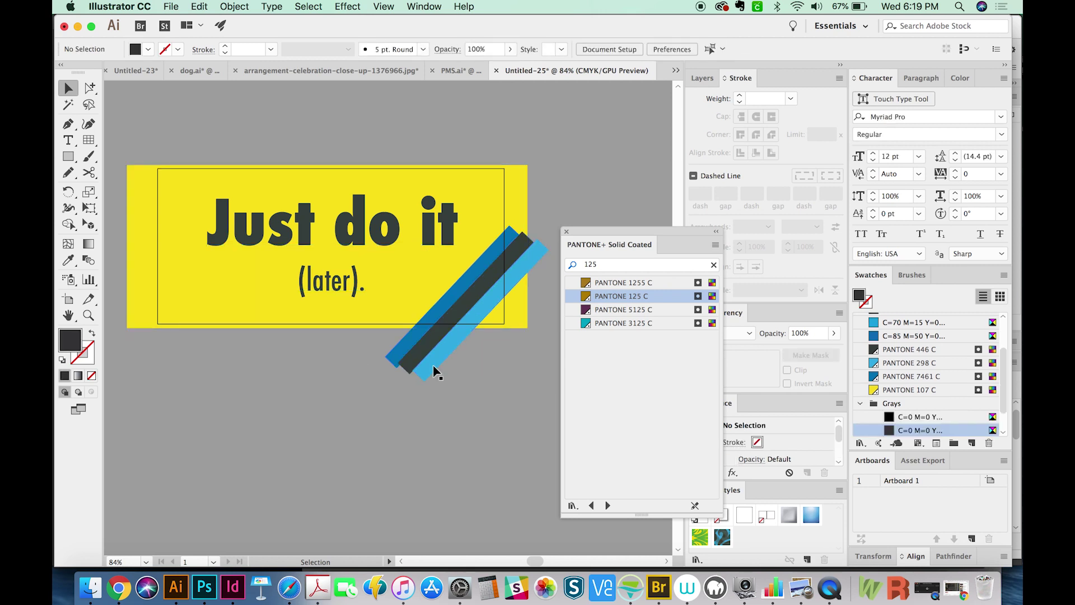